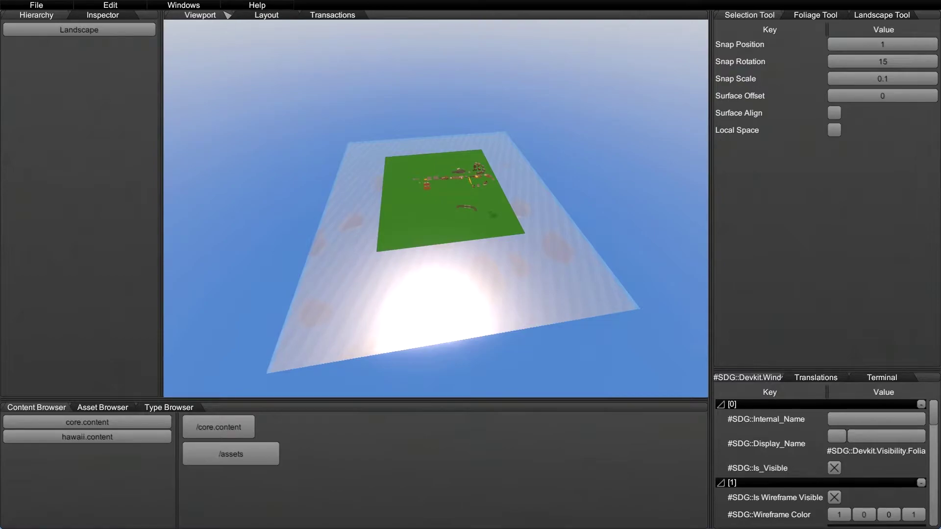
Step: Look through the available window types and bring up the Landscape Tool
left_click(198, 8)
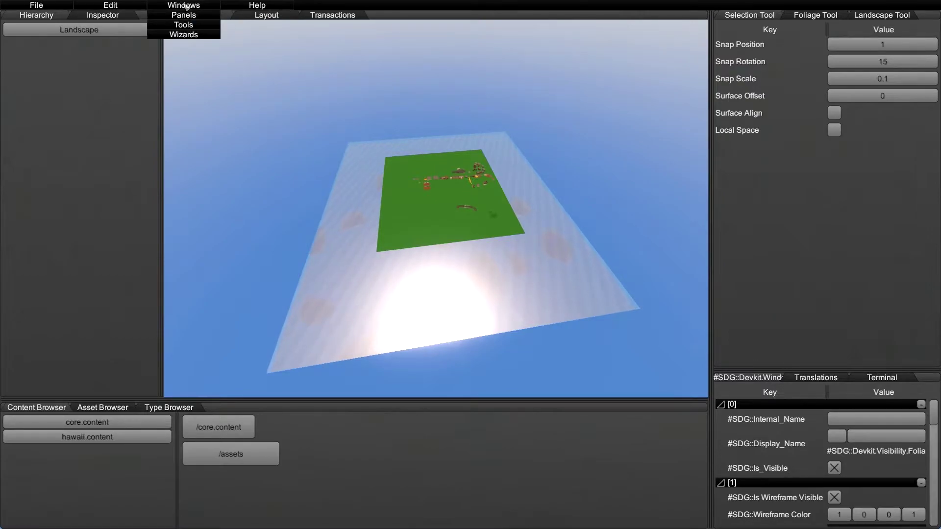
mouse_move(185, 29)
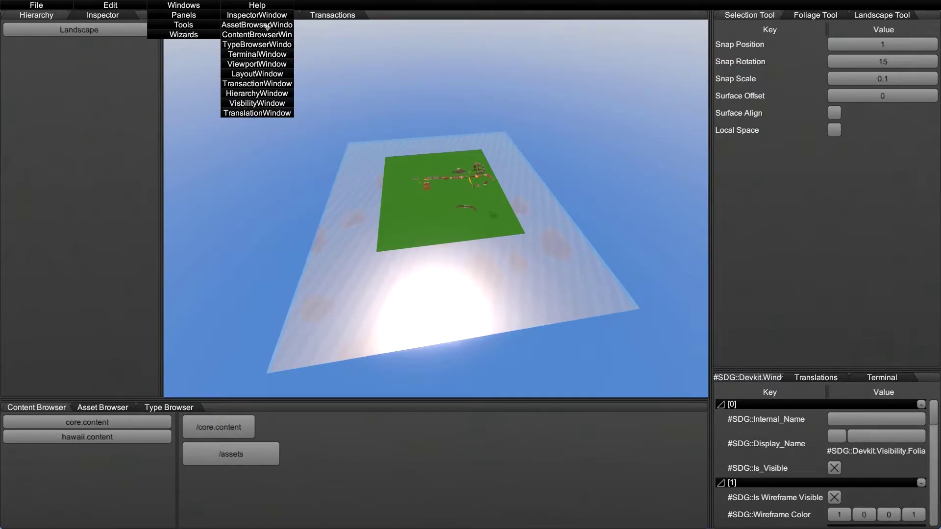
left_click(242, 25)
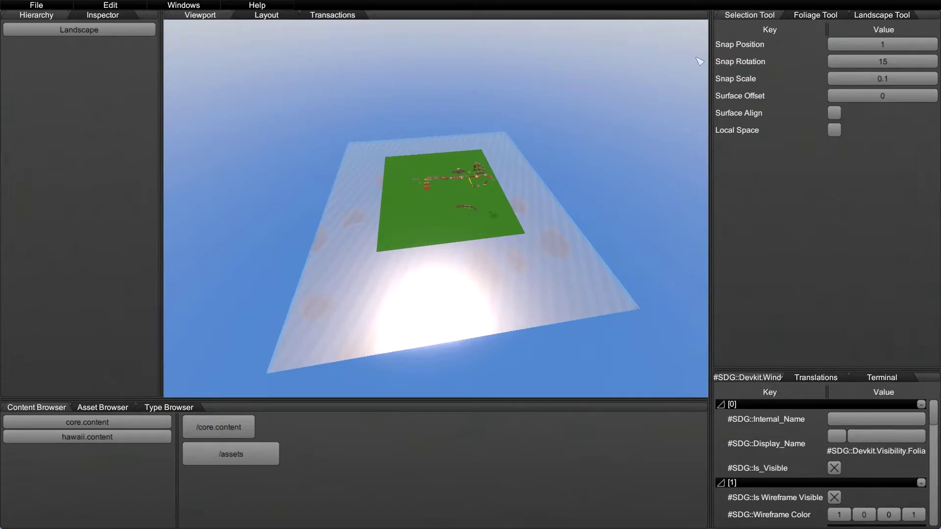
left_click(884, 19)
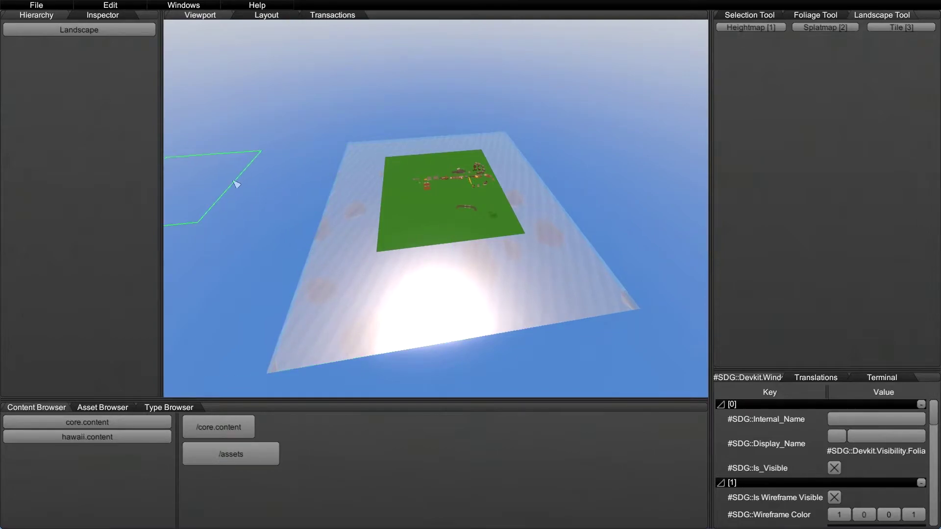
Step: Examine the Landscape object in the hierarchy and inspector, and show the spawnable types in the Type Browser
left_click(58, 30)
left_click(111, 16)
left_click(39, 15)
left_click(166, 409)
left_click(217, 6)
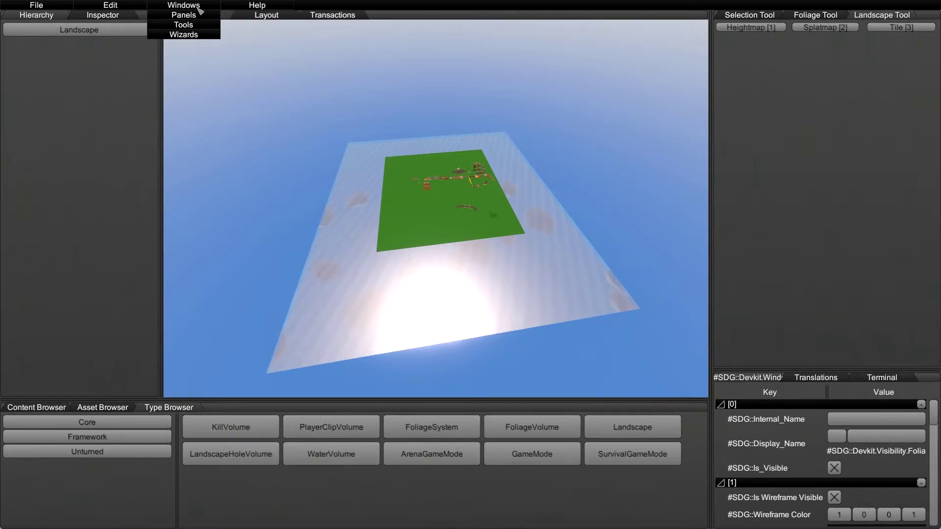
mouse_move(206, 20)
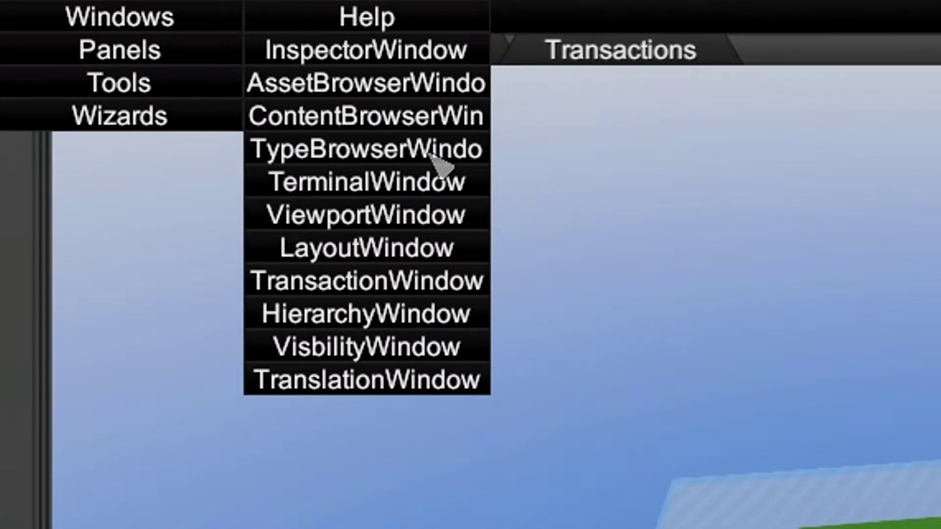
left_click(441, 164)
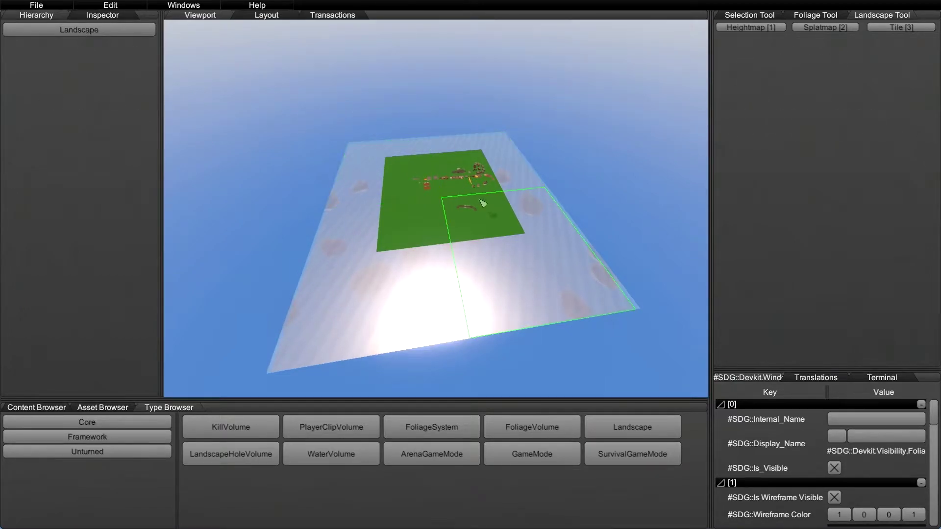
Step: Select the tile area on the existing terrain and add several landscape tiles outside the terrain's edge
left_click(498, 267)
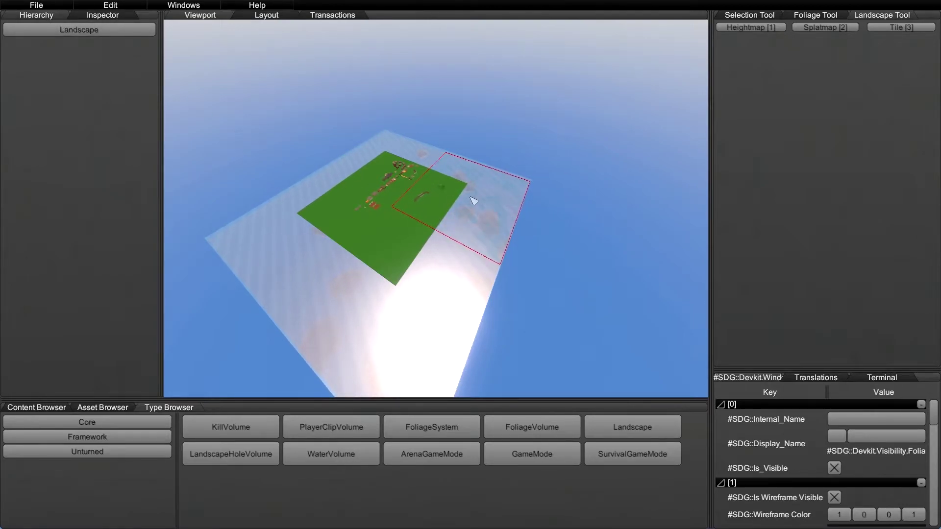
right_click_drag(440, 225, 566, 309)
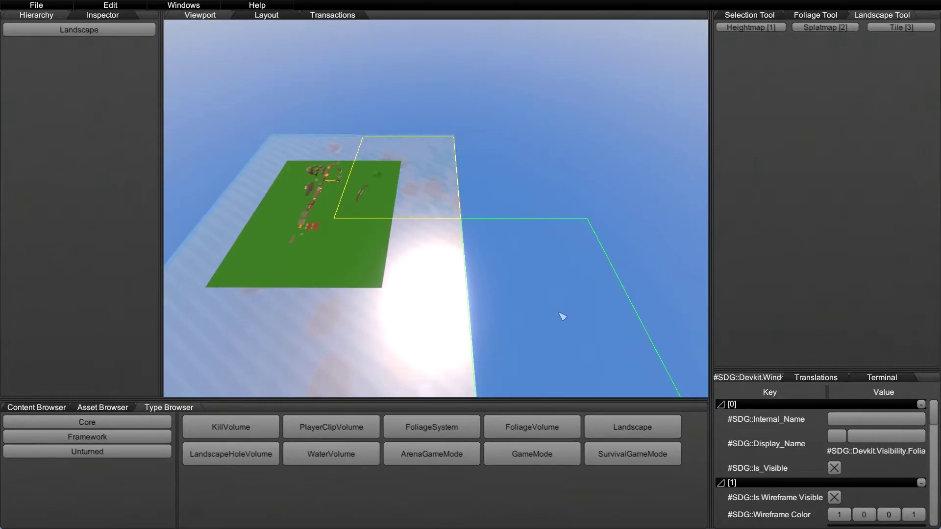
left_click(529, 194)
left_click(535, 278)
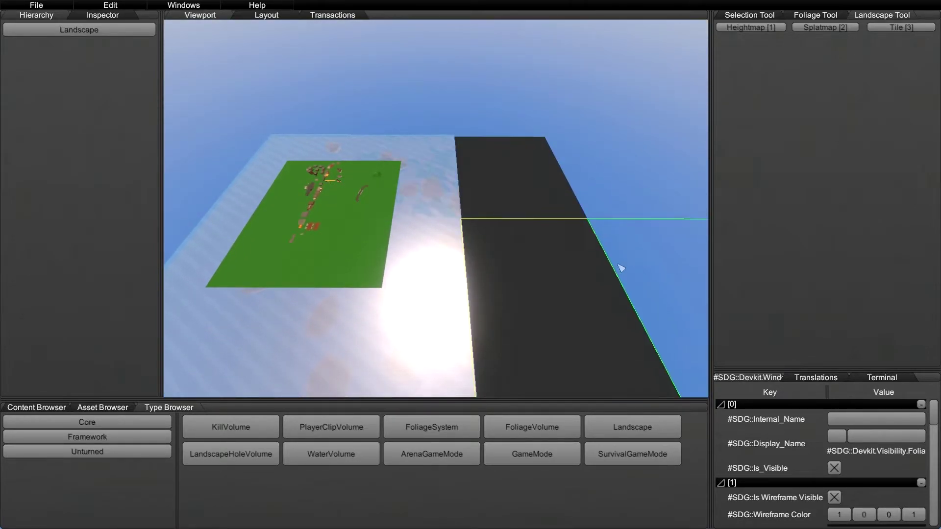
left_click(632, 181)
Step: Delete the newly added landscape tiles outside the terrain, as well as the selected tile on the existing terrain
left_click(901, 29)
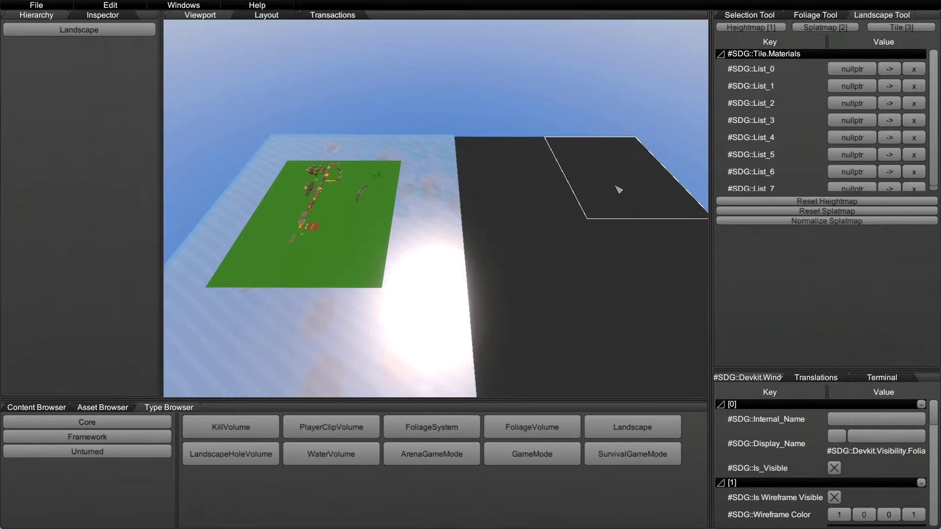
key("Delete")
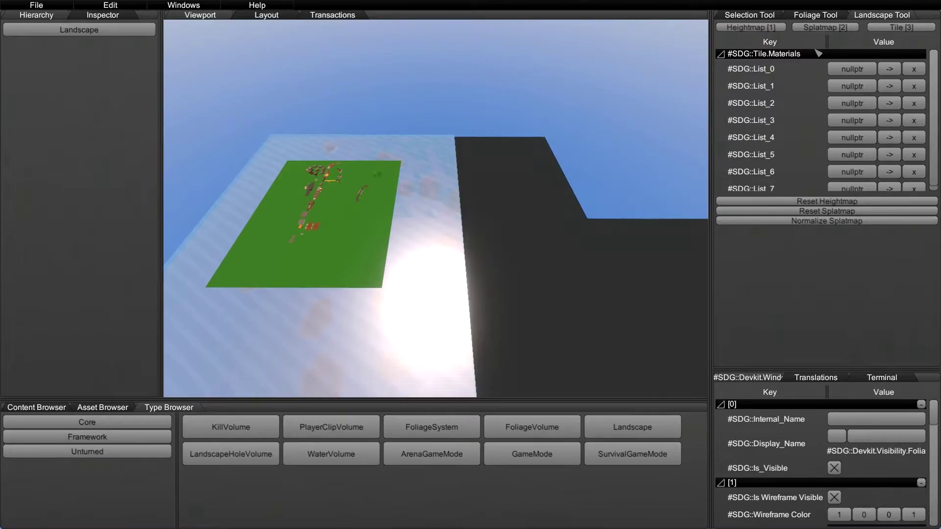
key("Delete")
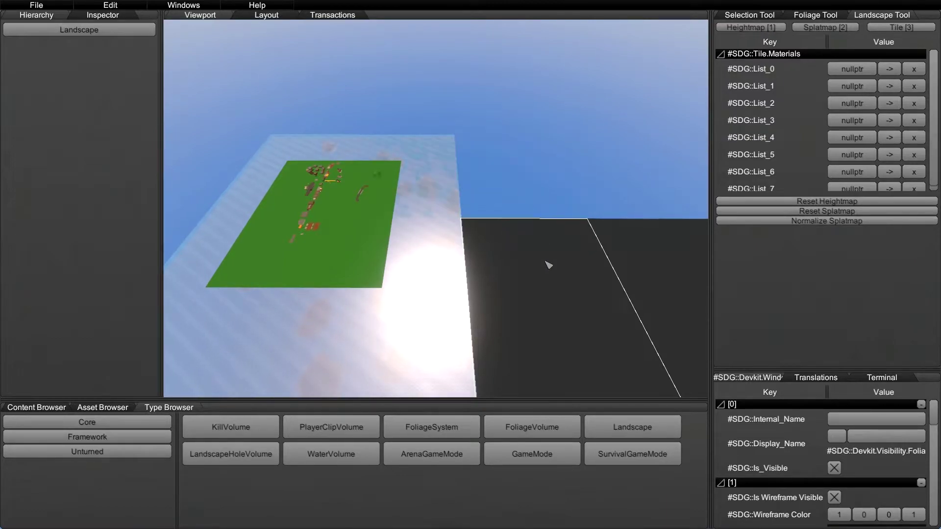
key("Delete")
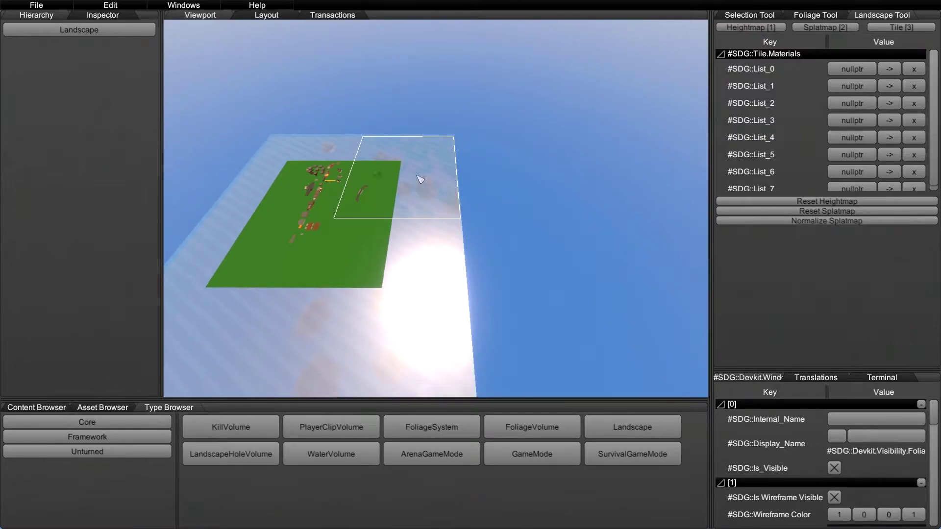
right_click_drag(431, 185, 447, 207)
left_click(448, 208)
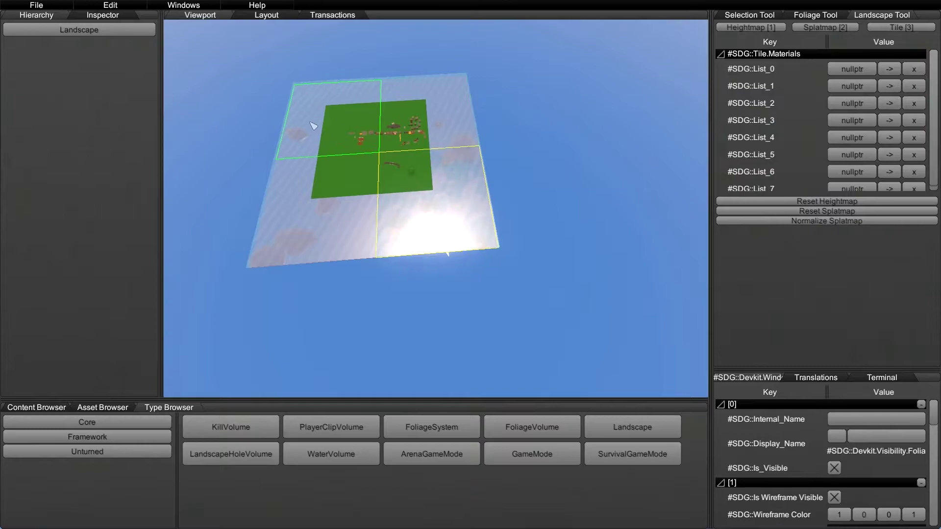
key("Delete")
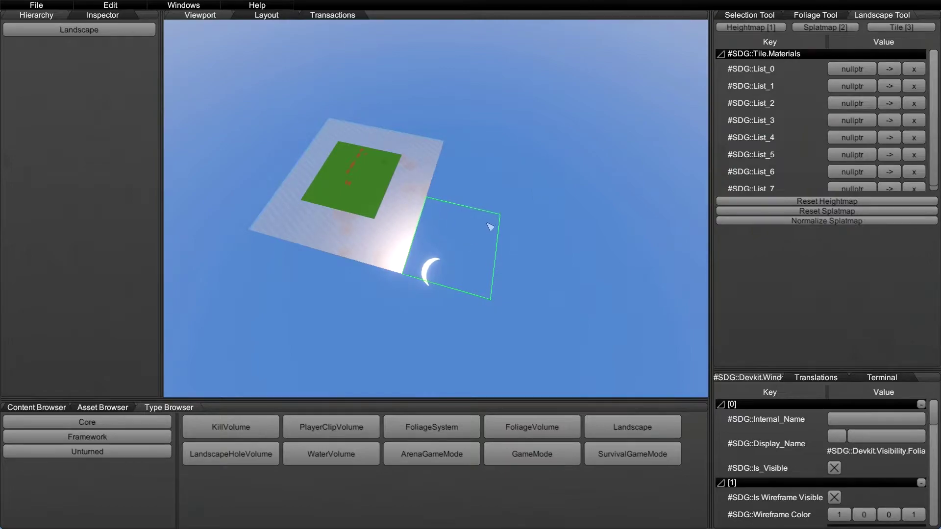
Step: Add a single landscape tile directly against the existing terrain's edge in tile mode
left_click(897, 28)
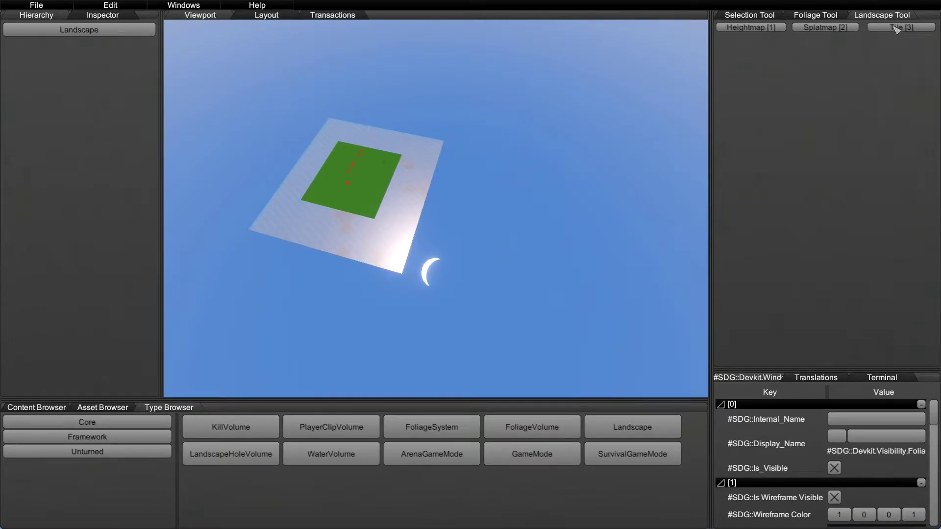
left_click(471, 185)
right_click_drag(477, 197, 110, 277)
key("d")
right_click_drag(411, 245, 709, 244)
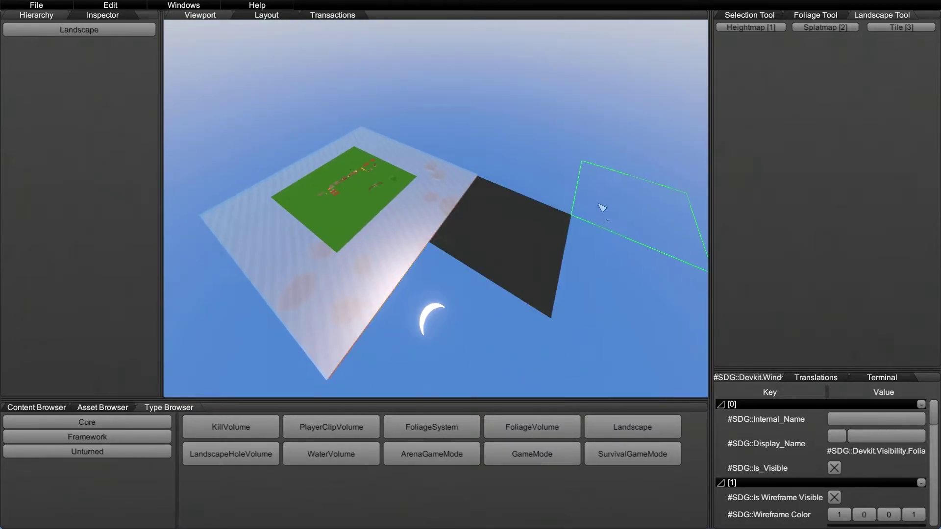
Step: Delete the single added tile and check the transaction history for it
left_click(498, 234)
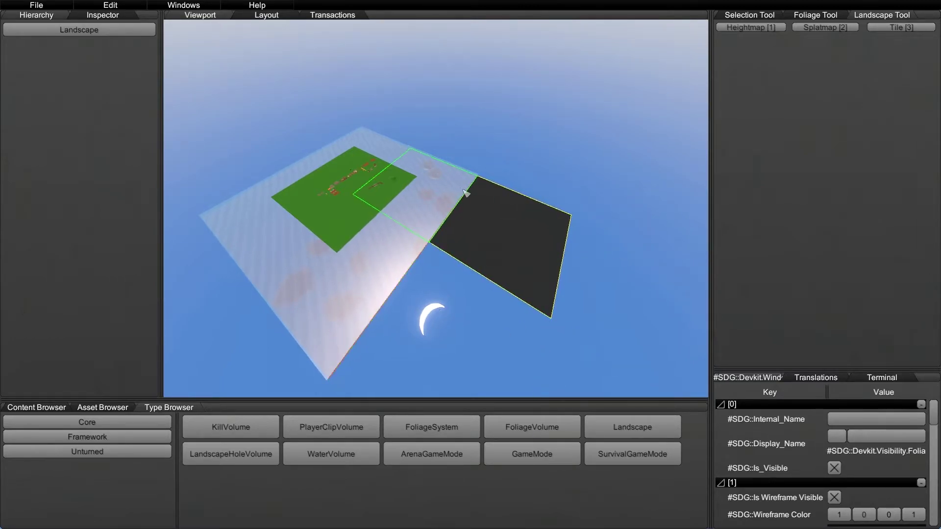
key("Delete")
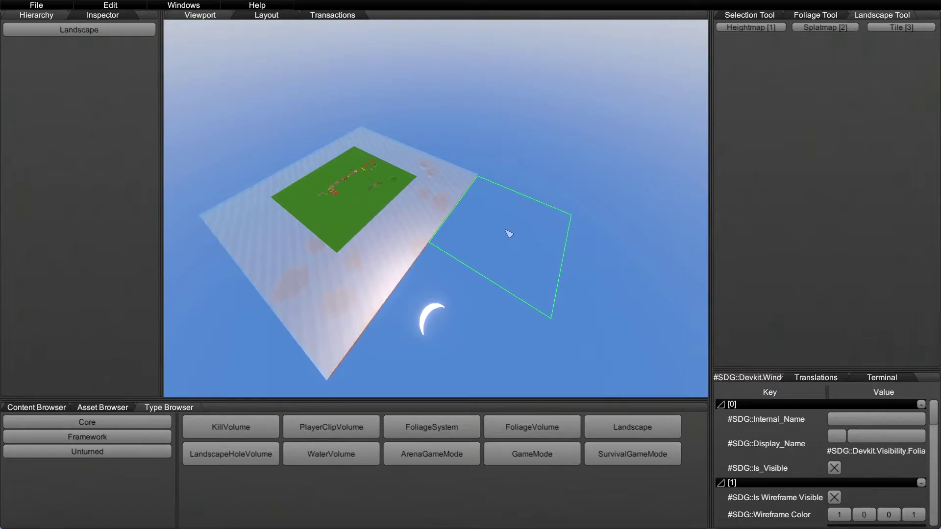
left_click(333, 15)
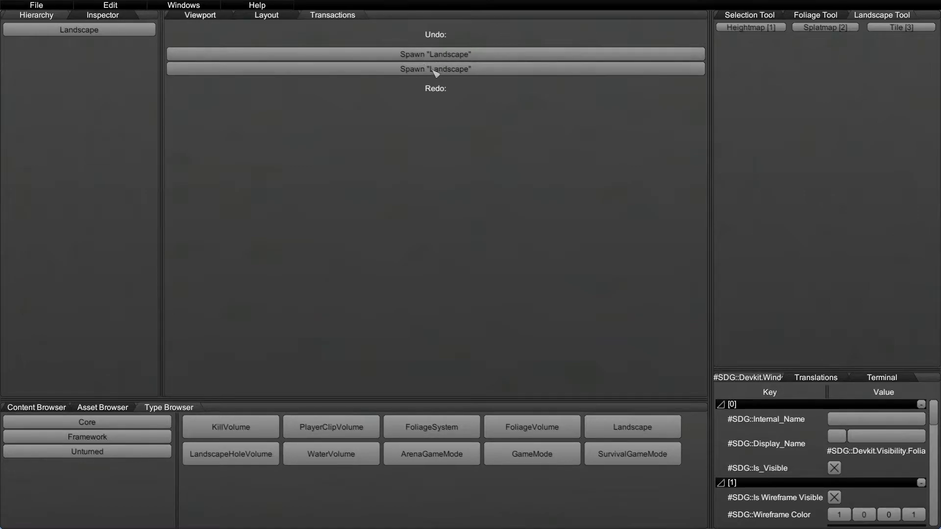
left_click(206, 16)
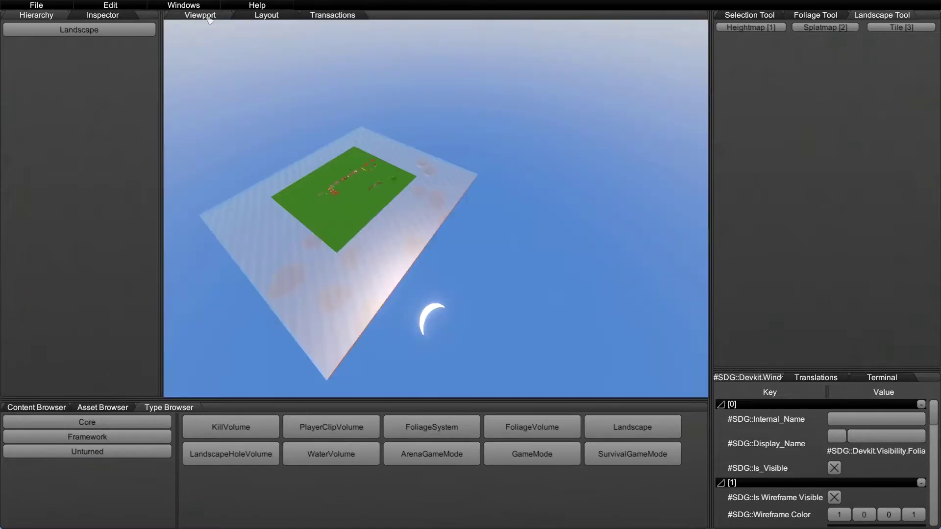
Step: Add the tile beside the terrain's edge again, view the splatmap brush settings and return to tile mode
left_click(505, 240)
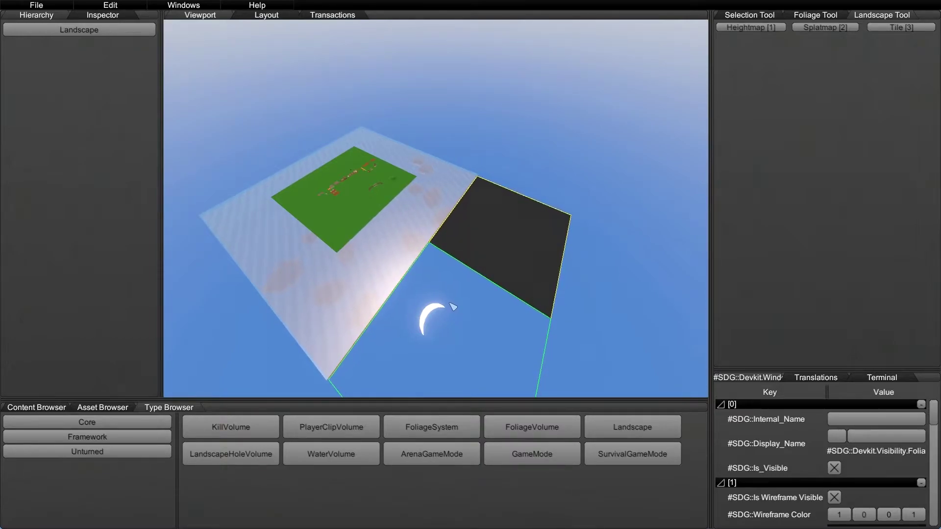
key("a")
right_click_drag(437, 314, 275, 256)
key("d")
right_click_drag(470, 274, 463, 270)
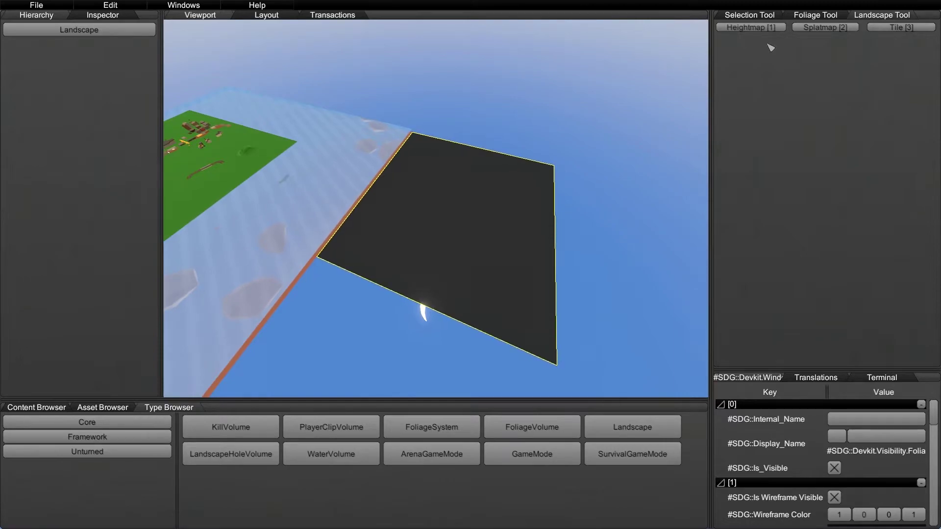
key("2")
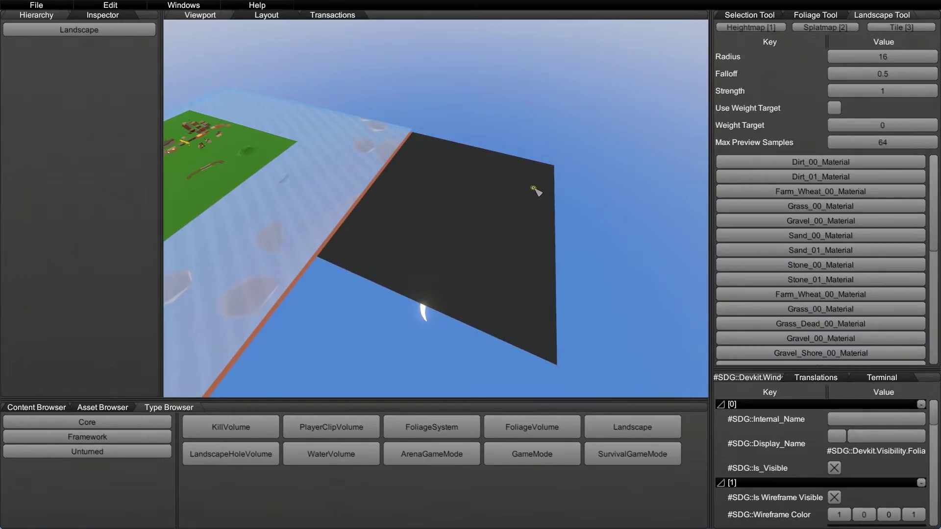
key("3")
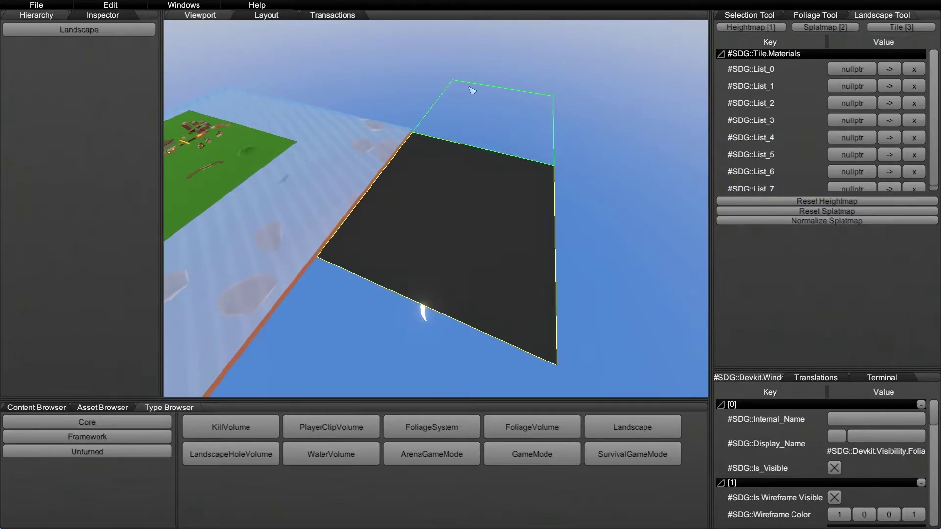
Step: Add more landscape tiles around the existing terrain, starting next to the first tile and continuing along the adjoining side
right_click_drag(392, 318, 287, 310)
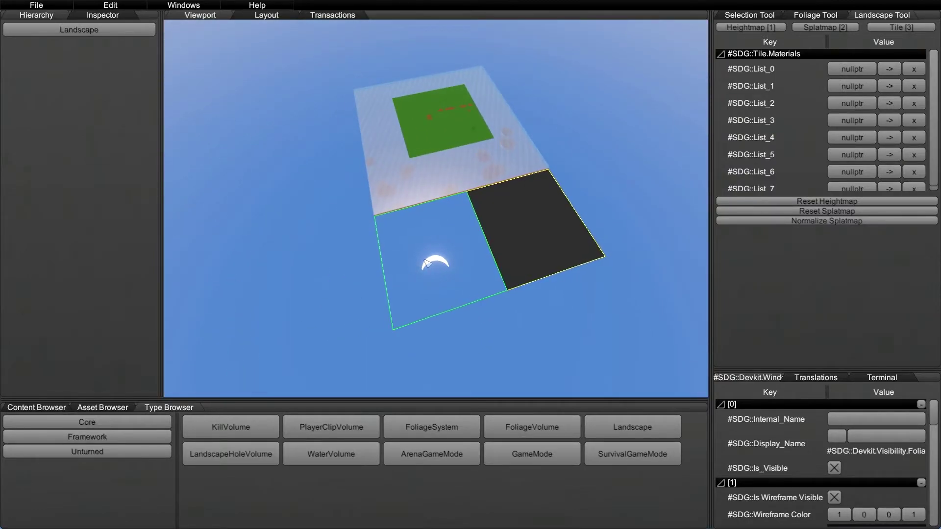
left_click(425, 263)
left_click(357, 279)
left_click(327, 187)
left_click(332, 103)
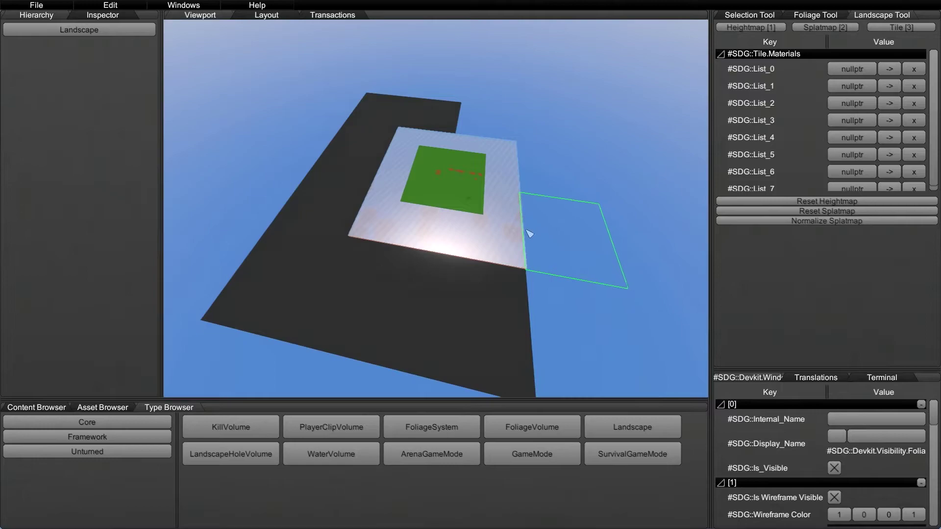
Step: Delete the surplus landscape tiles around the terrain, leaving and selecting only one tile beside the terrain's corner
left_click(475, 349)
key("Delete")
left_click(424, 105)
key("Delete")
left_click(360, 149)
key("Delete")
left_click(307, 265)
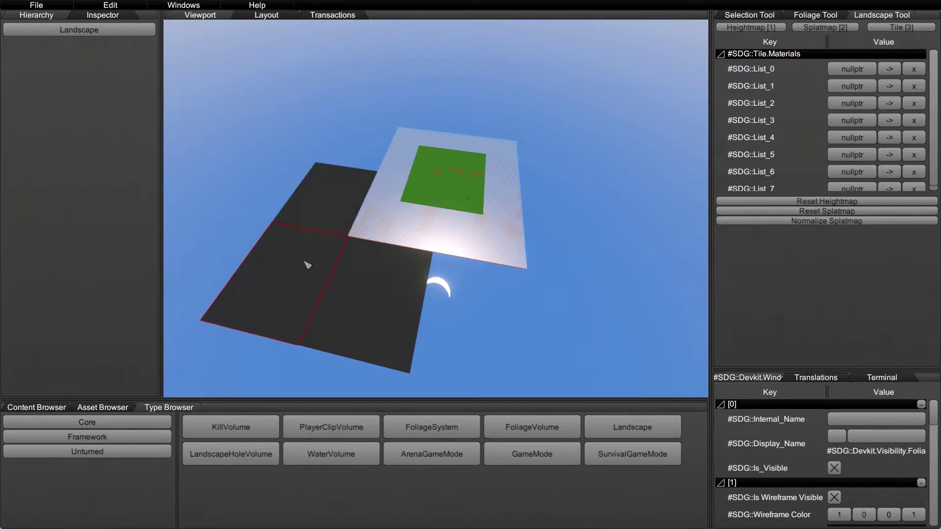
key("Delete")
left_click(315, 219)
key("Delete")
left_click(386, 305)
Step: Activate heightmap sculpting and bring the surface of the remaining landscape tile into close view
right_click_drag(478, 318, 760, 252)
right_click_drag(425, 290, 377, 310)
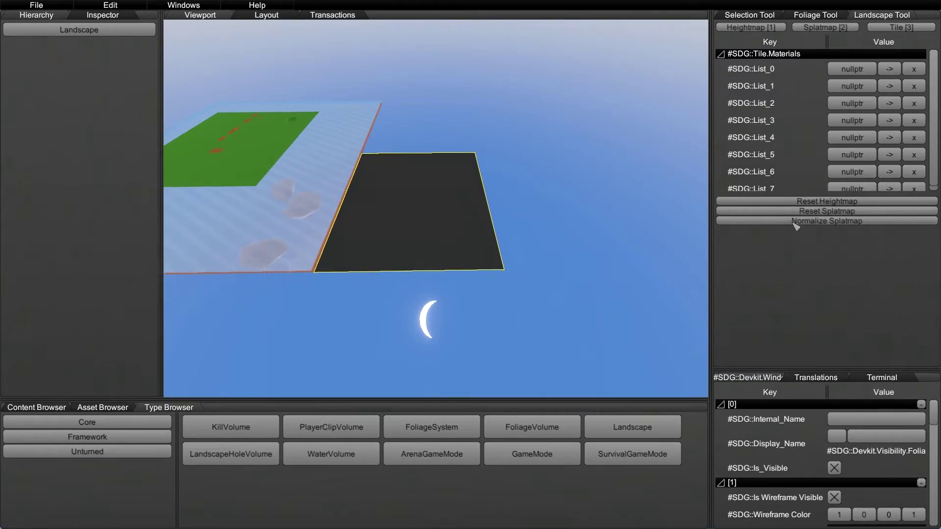
key("1")
mouse_move(435, 164)
right_mouse_down()
mouse_move(407, 184)
mouse_move(342, 184)
mouse_move(242, 251)
right_mouse_up()
key("w")
key("d")
right_click_drag(357, 276, 465, 343)
key("a")
key("w")
right_click_drag(640, 310, 414, 158)
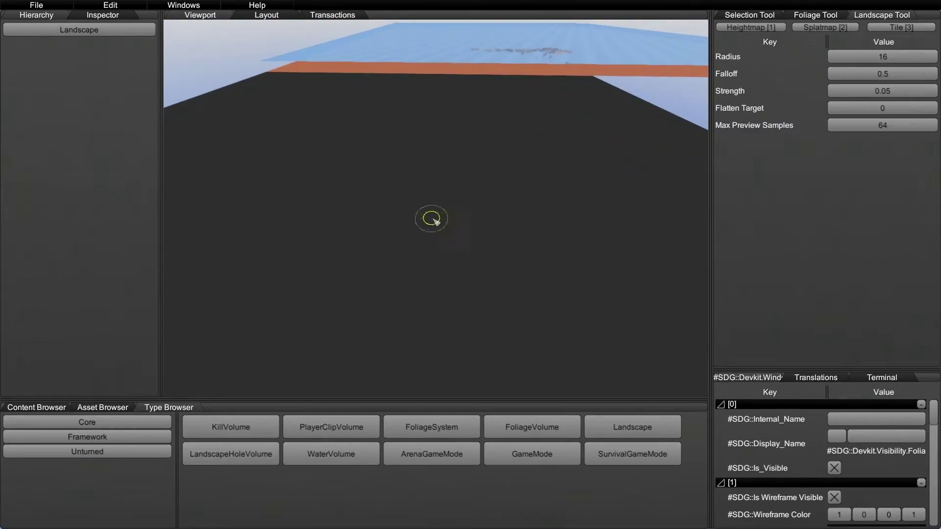
Step: Set the heightmap brush's falloff to 1 and enlarge its radius to about 222
mouse_move(472, 262)
right_mouse_down()
mouse_move(267, 227)
mouse_move(199, 239)
mouse_move(188, 275)
mouse_move(166, 237)
mouse_move(191, 264)
right_mouse_up()
key("s")
key("w")
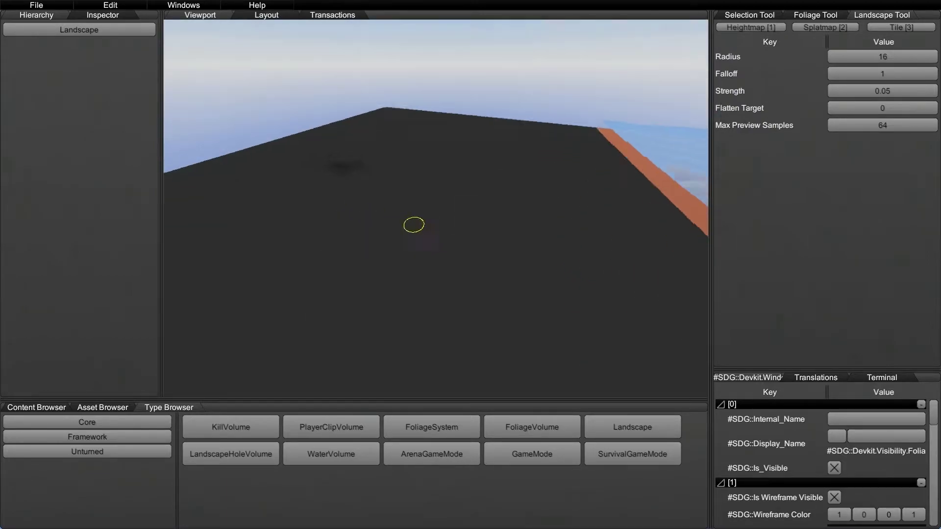
right_click_drag(413, 225, 497, 248)
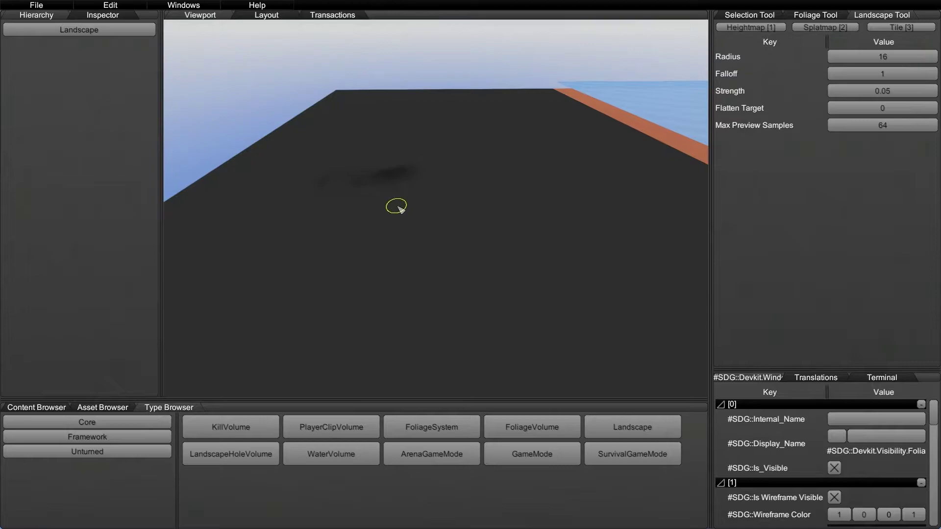
key("b")
key("b")
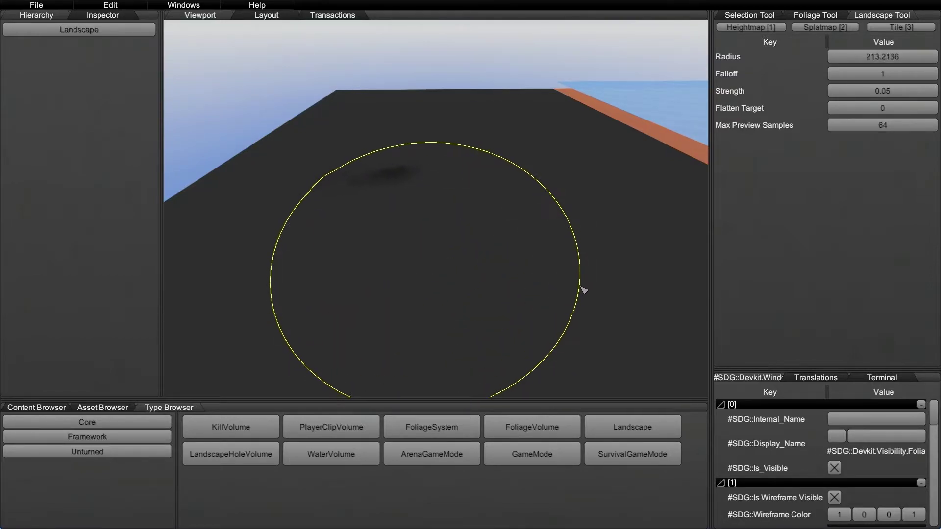
key("b")
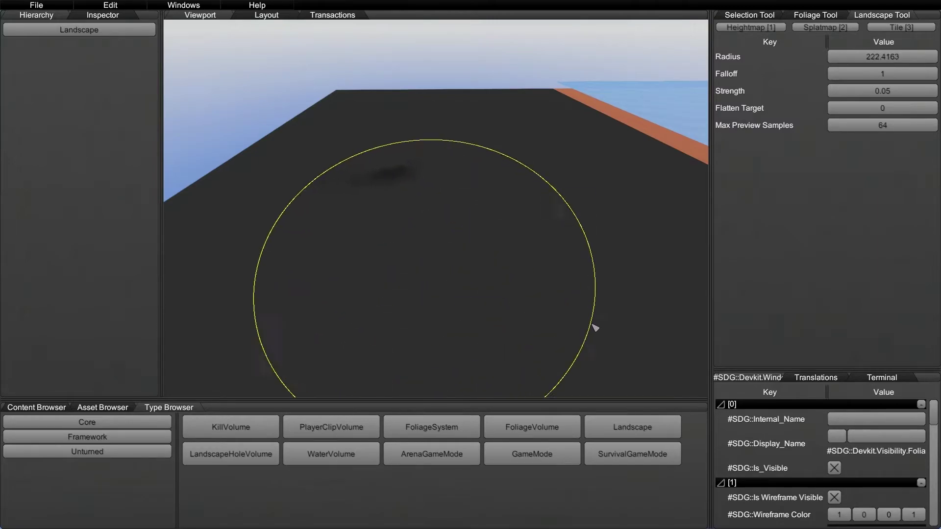
Step: Reduce the heightmap brush's radius to about 62
key("b")
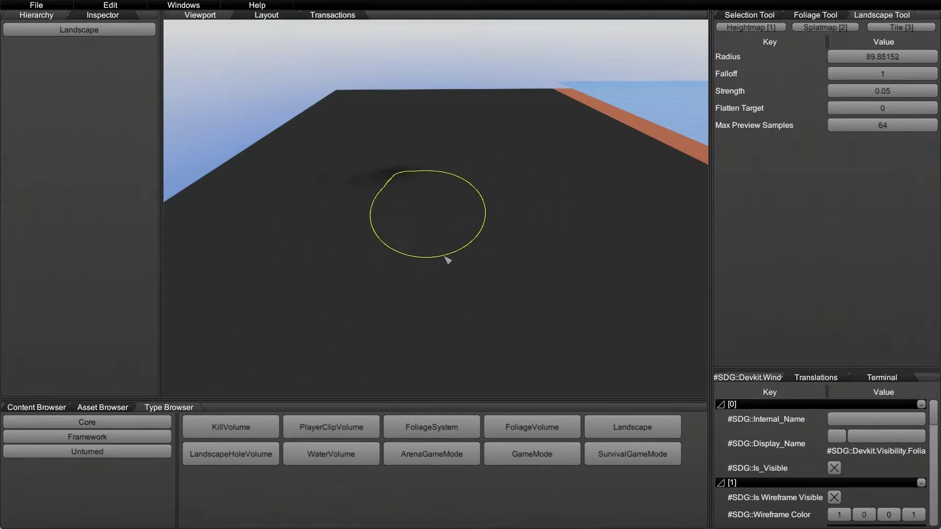
key("b")
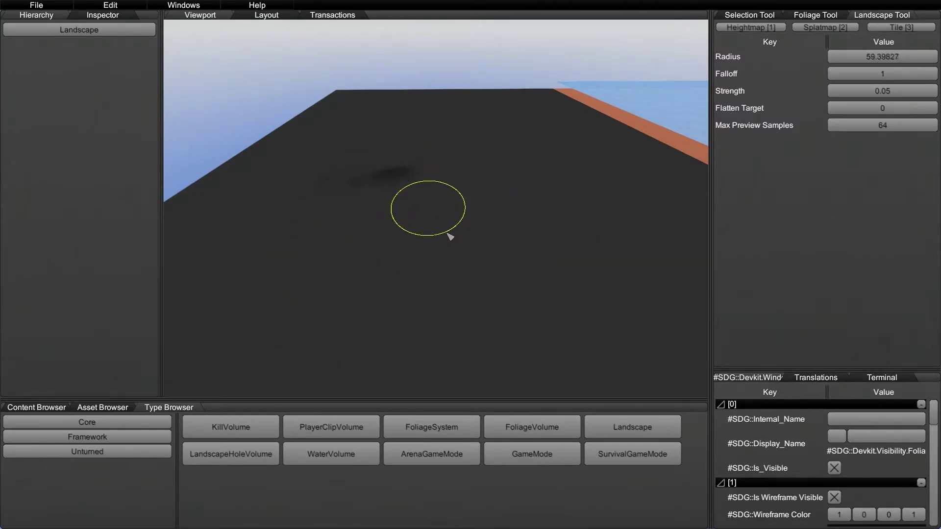
key("b")
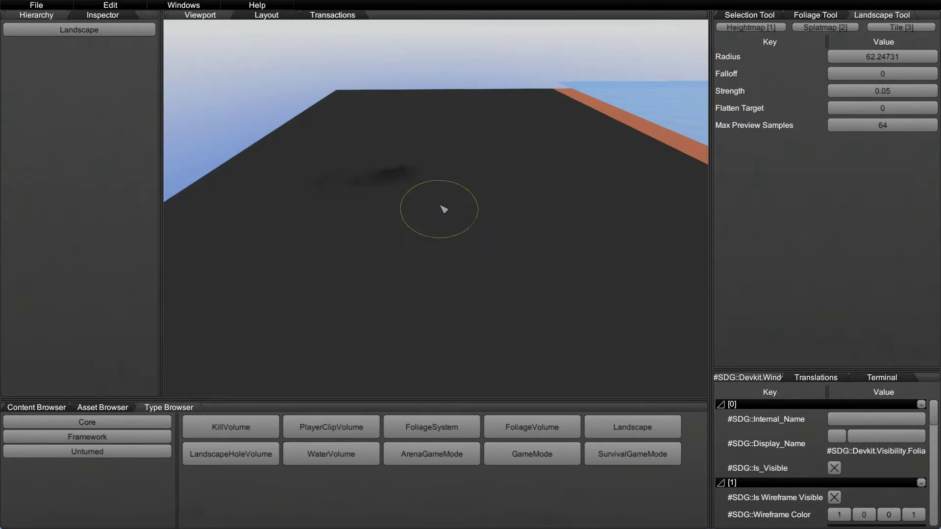
Step: Try out different falloff values on the heightmap brush, ending at about 0.31
key("f")
key("f")
key("f")
key("f")
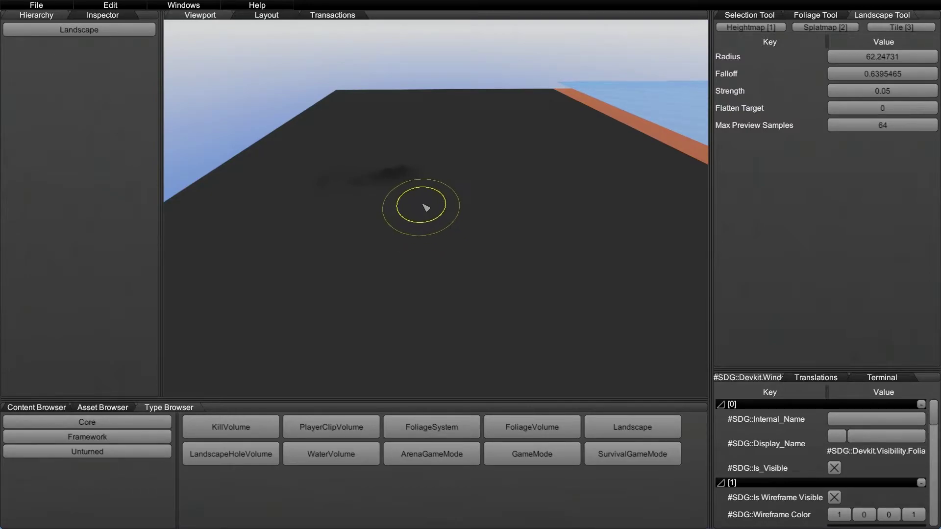
key("f")
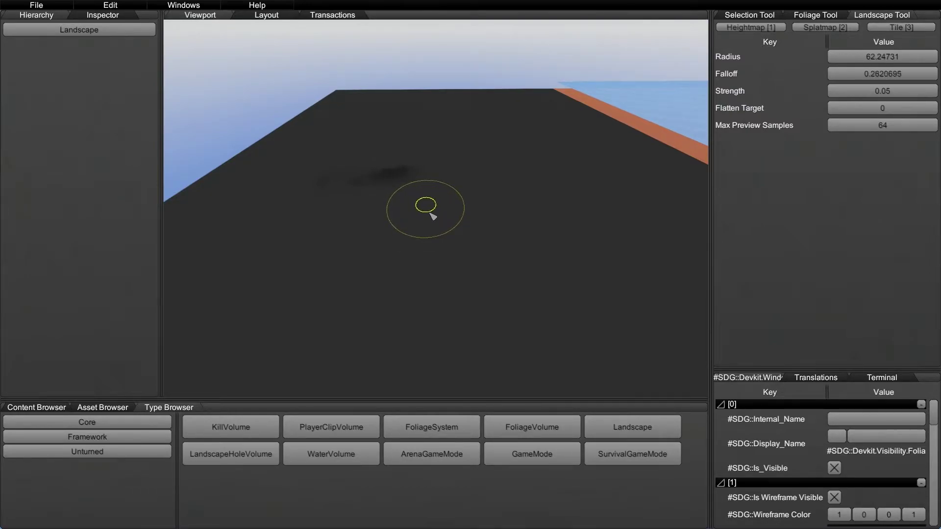
Step: Set the brush's falloff to 1 and raise a steep-edged mound on the flat part of the tile
right_click_drag(430, 214, 466, 188)
key("w")
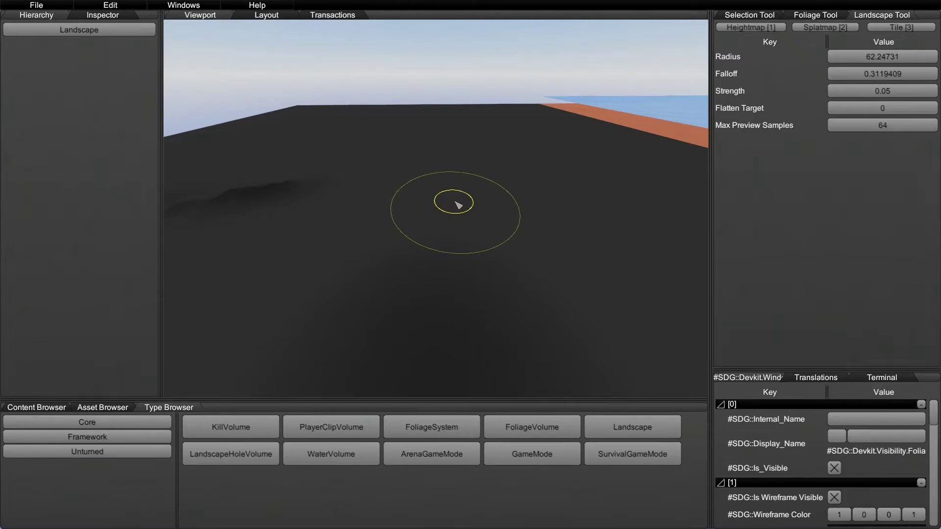
scroll(447, 207, "up", 10)
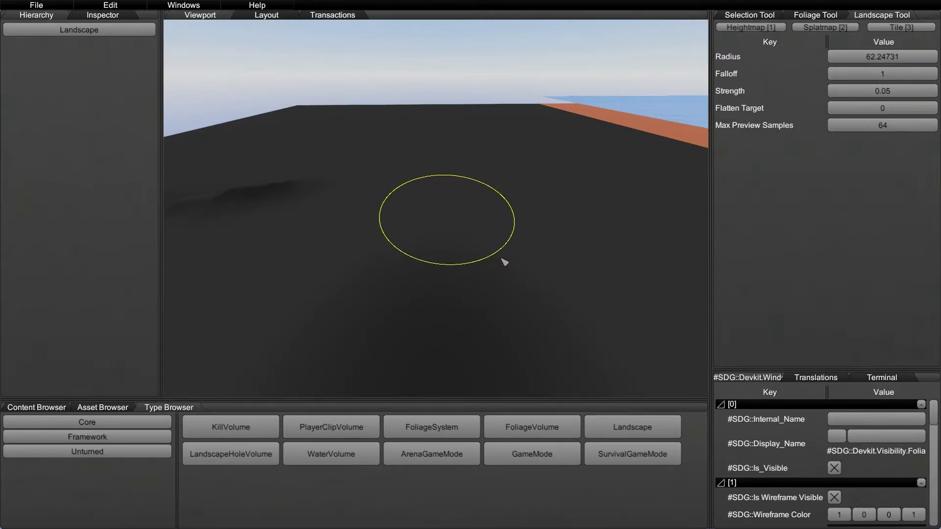
left_click_drag(478, 201, 472, 197)
Step: Set the falloff to about 0.24 and raise a softly sloped mound beside the steep-edged one
mouse_move(473, 197)
right_mouse_down()
mouse_move(678, 223)
mouse_move(667, 277)
mouse_move(588, 298)
mouse_move(691, 201)
mouse_move(637, 245)
mouse_move(490, 318)
mouse_move(395, 346)
mouse_move(360, 299)
mouse_move(367, 308)
right_mouse_up()
key("a")
key("f")
left_click_drag(381, 212, 381, 212)
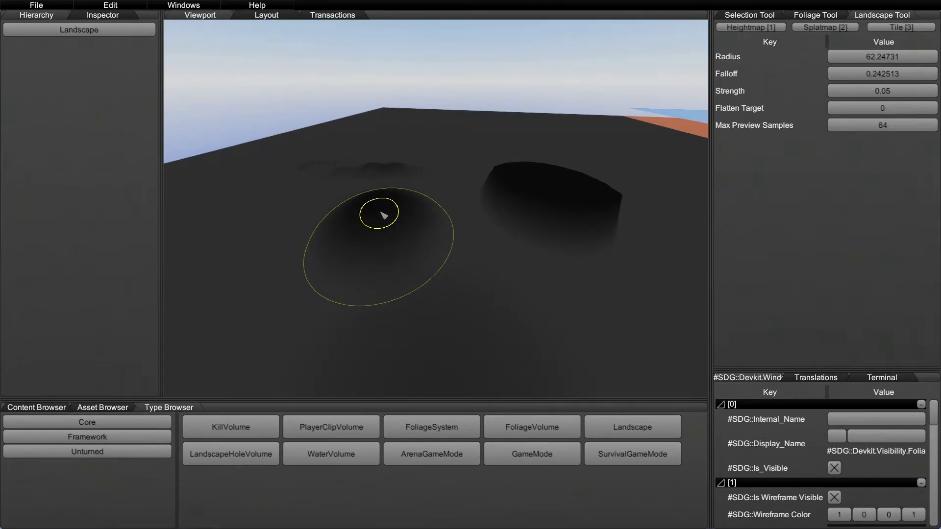
Step: Raise another soft mound in the gap between the two existing mounds, keeping the same falloff
mouse_move(453, 248)
right_mouse_down()
mouse_move(333, 217)
mouse_move(480, 171)
mouse_move(559, 215)
mouse_move(441, 200)
mouse_move(441, 78)
mouse_move(467, 265)
right_mouse_up()
key("w")
key("s")
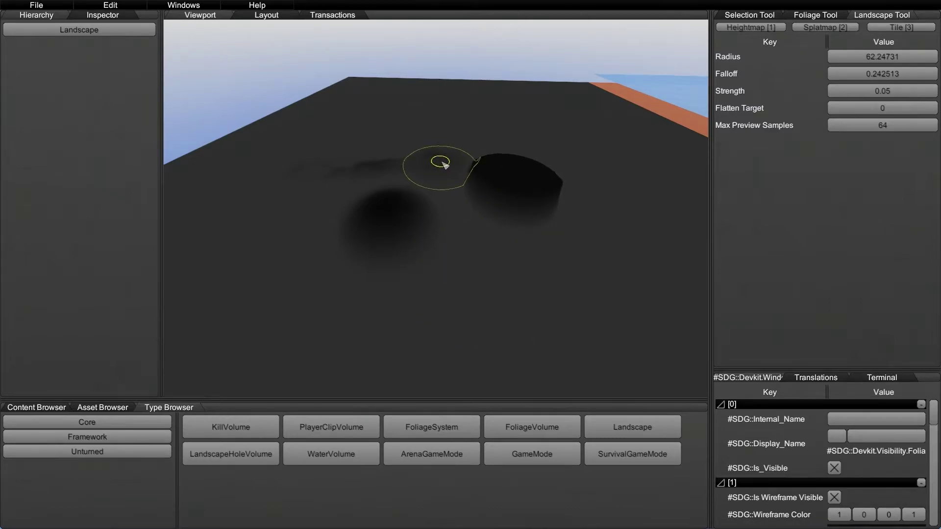
left_click_drag(456, 168, 453, 204)
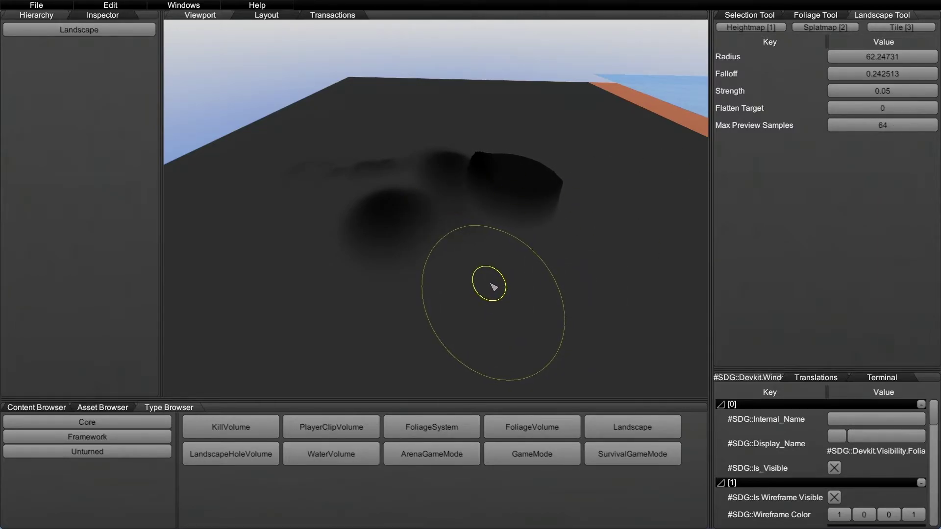
Step: Set the heightmap brush's strength to 1
key("v")
scroll(495, 272, "up", 1, "shift")
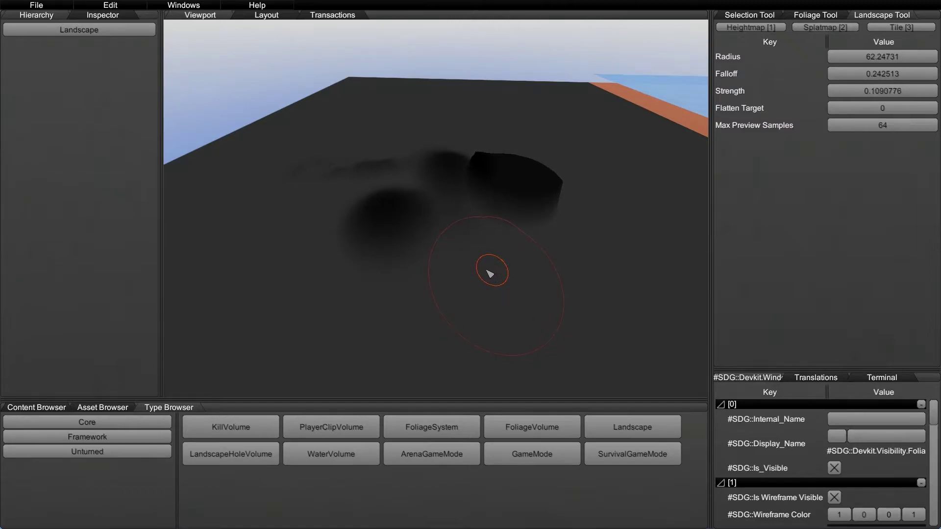
key("v")
Step: Raise a tall, steep peak on the flat ground near the tile's border with the water terrain
key("d")
right_click_drag(452, 268, 476, 269)
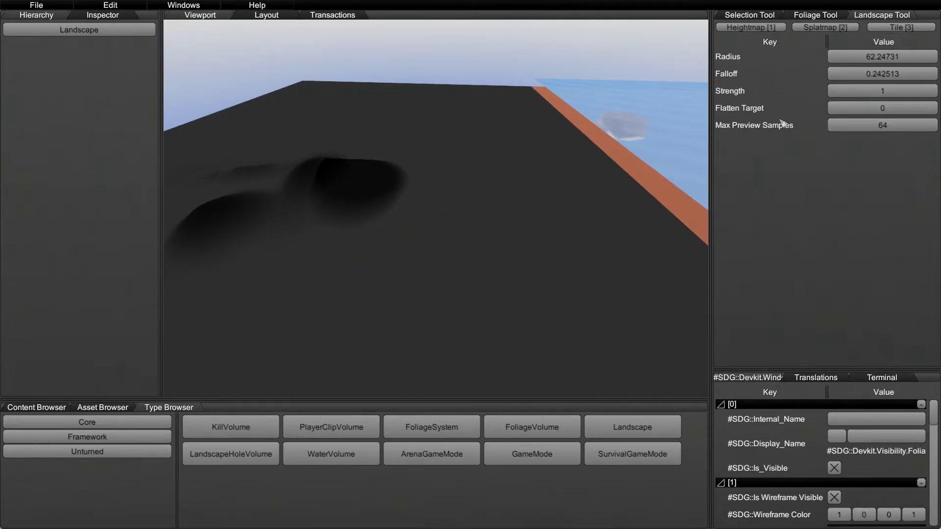
left_click_drag(541, 202, 550, 207)
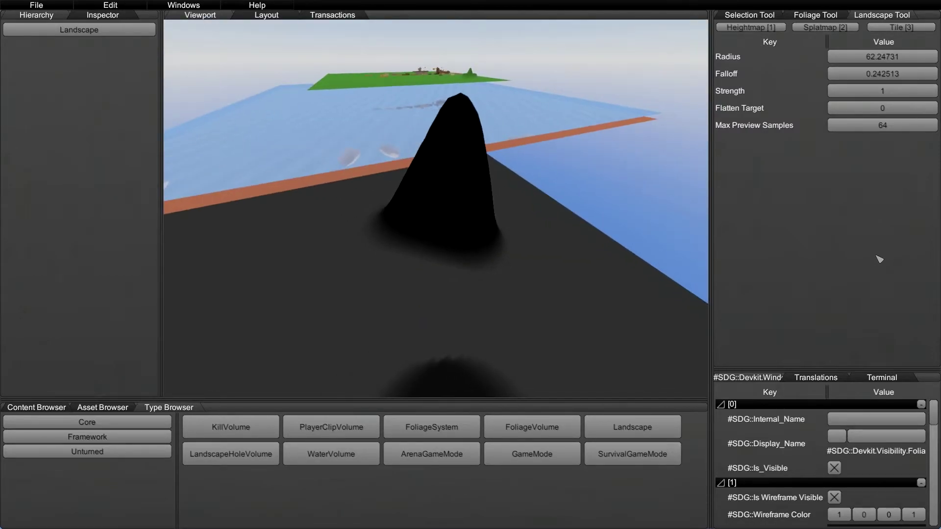
Step: Undo the tall peak and check the transaction history of heightmap edits
key("ctrl+z")
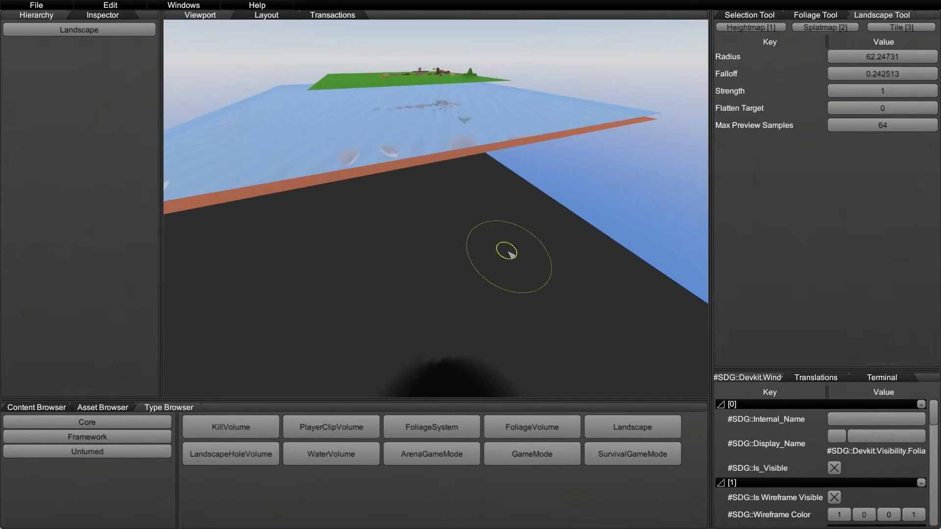
left_click(343, 17)
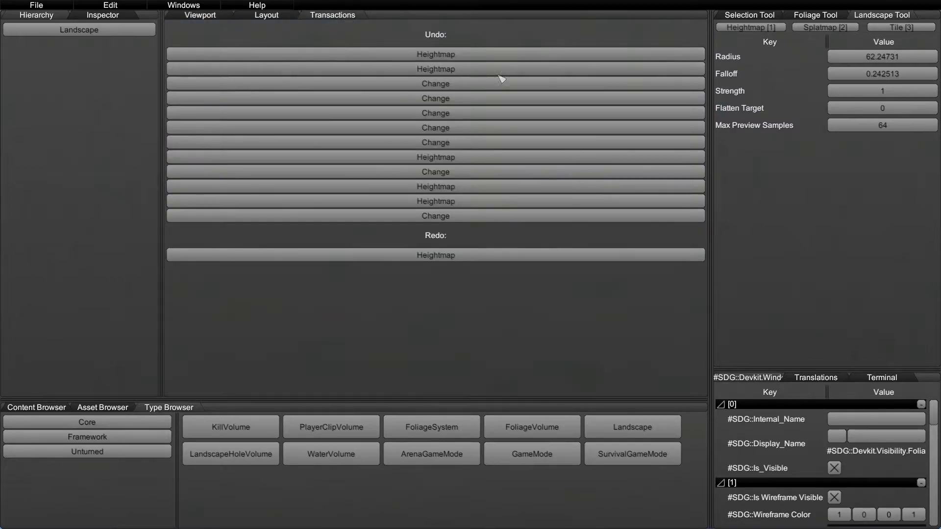
left_click(195, 18)
Step: Select the sculpted landscape tile and reset its heightmap
right_click_drag(425, 311, 533, 314)
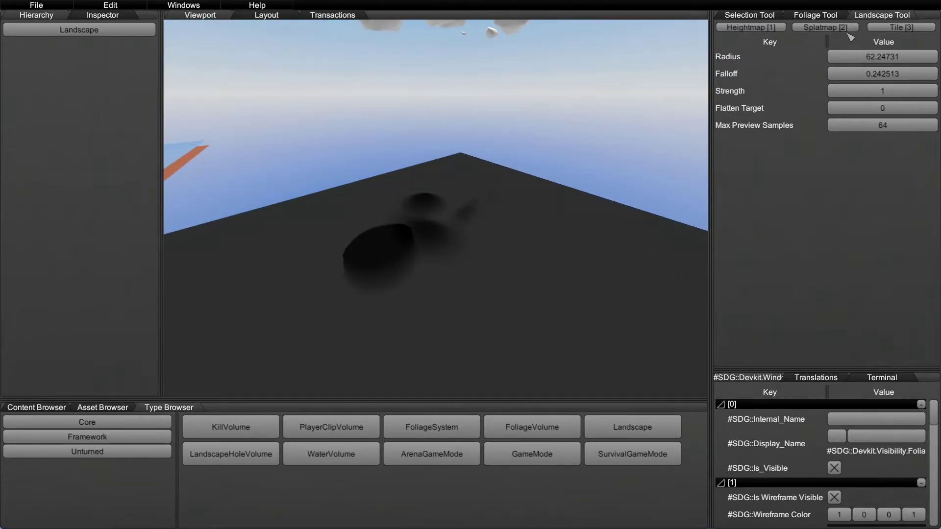
left_click(891, 27)
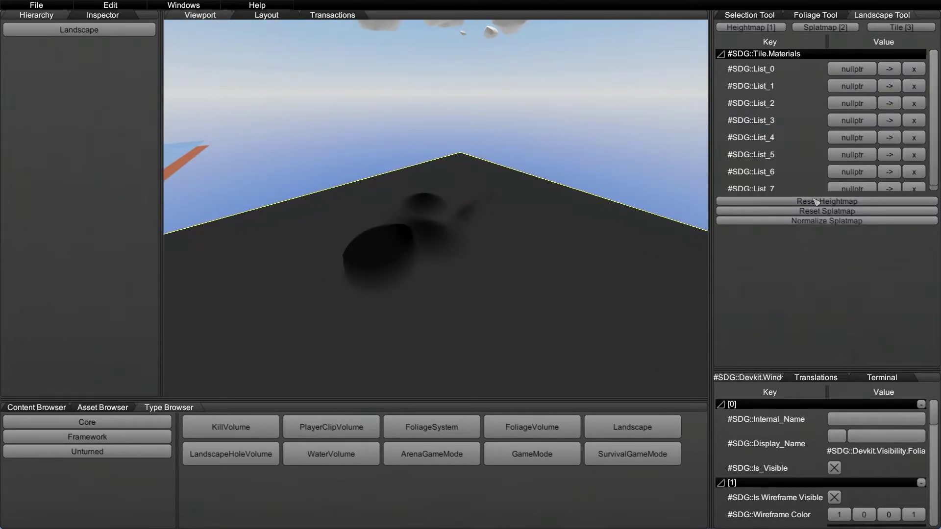
left_click(451, 279)
left_click(511, 282)
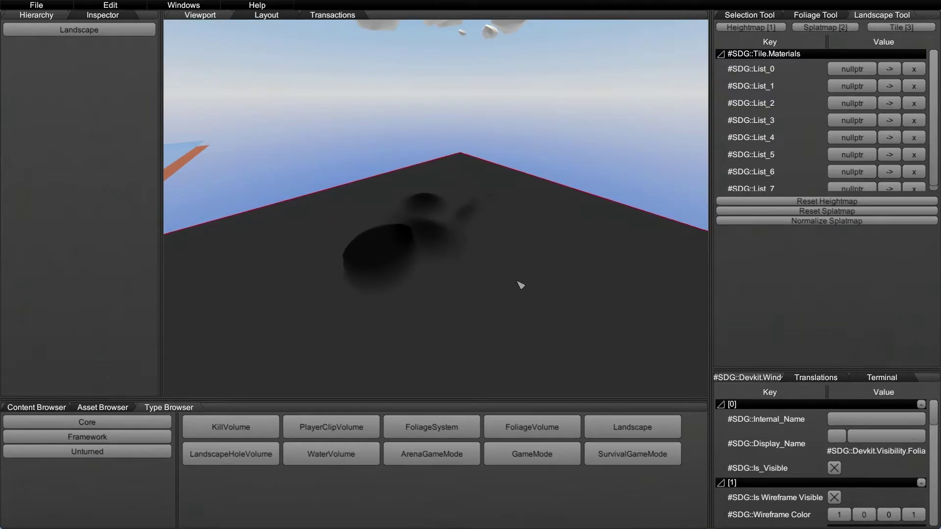
left_click(813, 203)
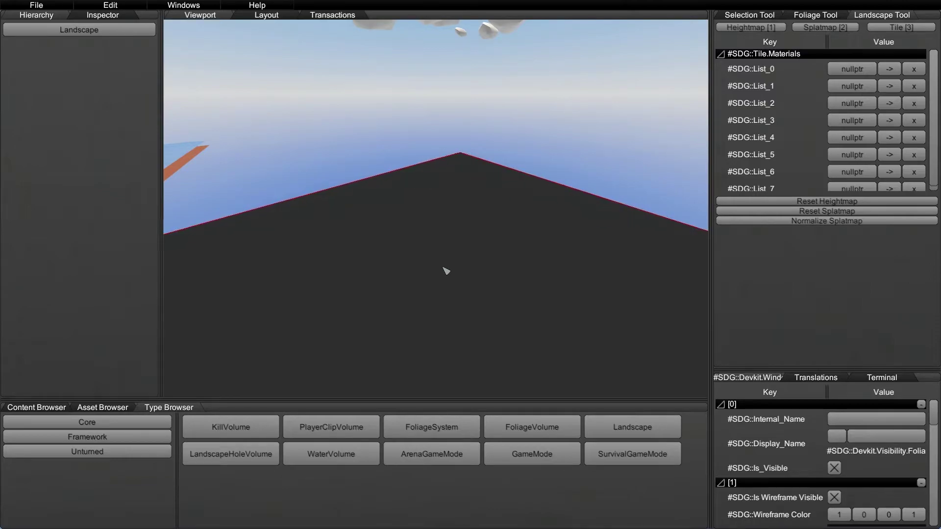
Step: Sculpt a jagged mountain range across the tile with falloff about 0.51 and strength 1
mouse_move(521, 266)
right_mouse_down()
mouse_move(426, 216)
mouse_move(418, 195)
right_mouse_up()
mouse_move(504, 201)
left_mouse_down()
mouse_move(471, 210)
mouse_move(315, 210)
mouse_move(371, 269)
mouse_move(550, 252)
mouse_move(578, 224)
mouse_move(622, 279)
mouse_move(554, 317)
mouse_move(622, 316)
left_mouse_up()
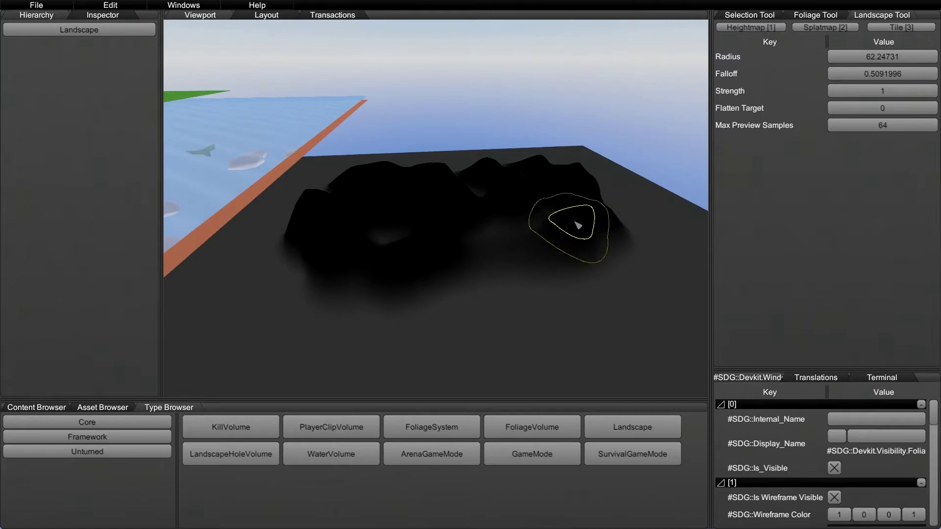
mouse_move(567, 348)
right_mouse_down()
mouse_move(518, 303)
mouse_move(487, 336)
mouse_move(440, 284)
right_mouse_up()
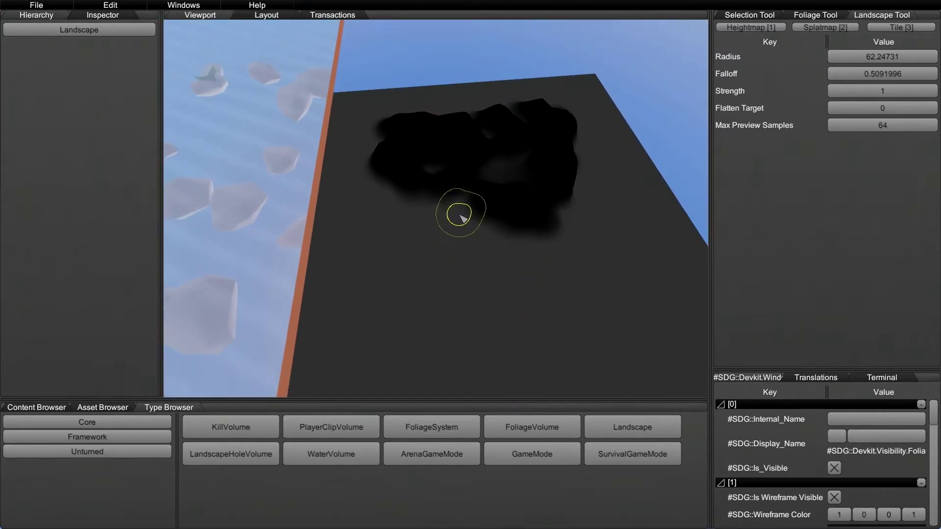
mouse_move(431, 217)
left_mouse_down()
mouse_move(381, 204)
mouse_move(373, 237)
mouse_move(517, 260)
mouse_move(604, 193)
mouse_move(624, 244)
left_mouse_up()
mouse_move(624, 244)
right_mouse_down()
mouse_move(483, 256)
mouse_move(609, 231)
mouse_move(600, 243)
right_mouse_up()
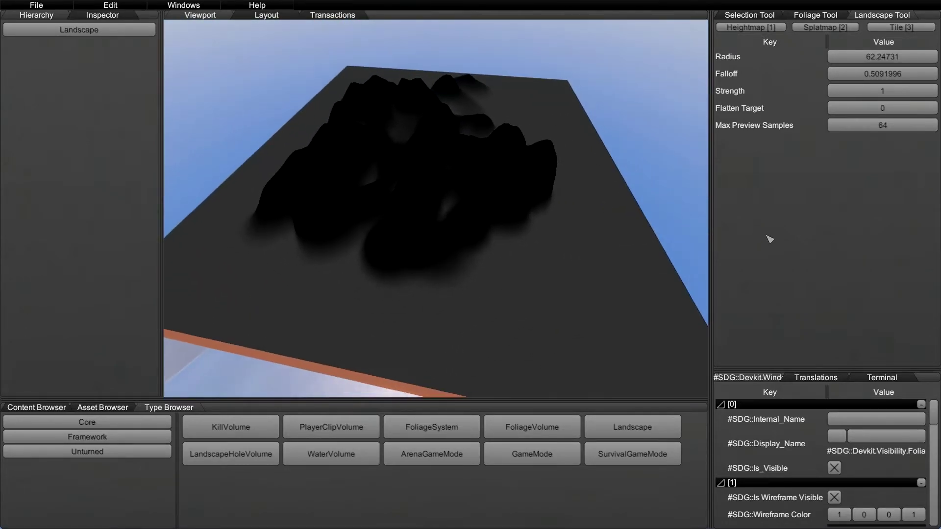
mouse_move(566, 226)
left_mouse_down()
mouse_move(504, 253)
mouse_move(608, 306)
mouse_move(505, 295)
left_mouse_up()
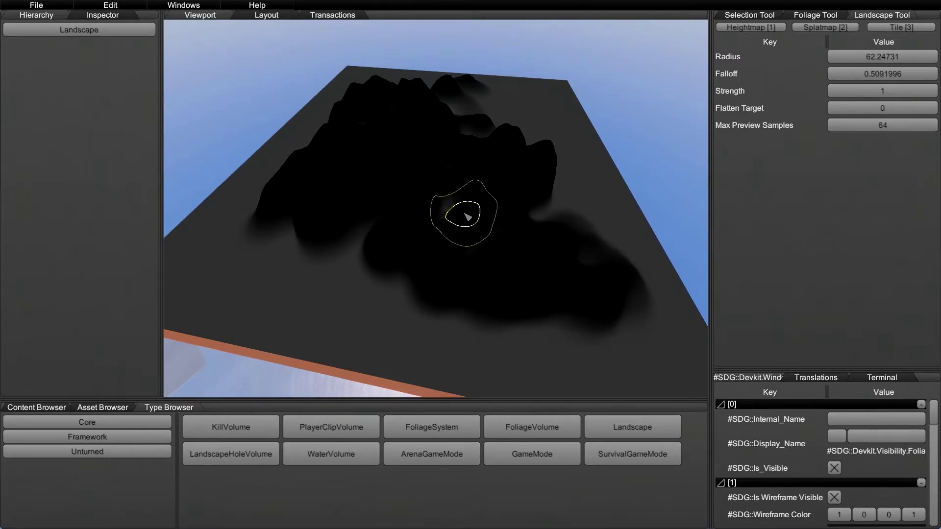
Step: Examine the sculpted mountain range from several sides of the tile
right_click_drag(470, 211, 408, 229)
key("d")
mouse_move(371, 221)
right_mouse_down()
mouse_move(357, 230)
mouse_move(279, 214)
mouse_move(176, 215)
mouse_move(171, 241)
mouse_move(194, 263)
right_mouse_up()
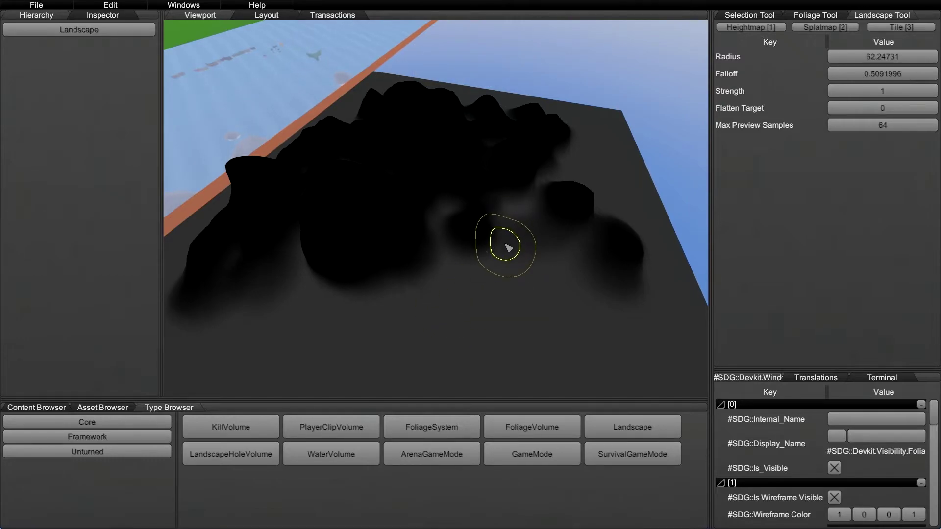
mouse_move(441, 300)
right_mouse_down()
mouse_move(437, 196)
mouse_move(436, 275)
mouse_move(136, 243)
right_mouse_up()
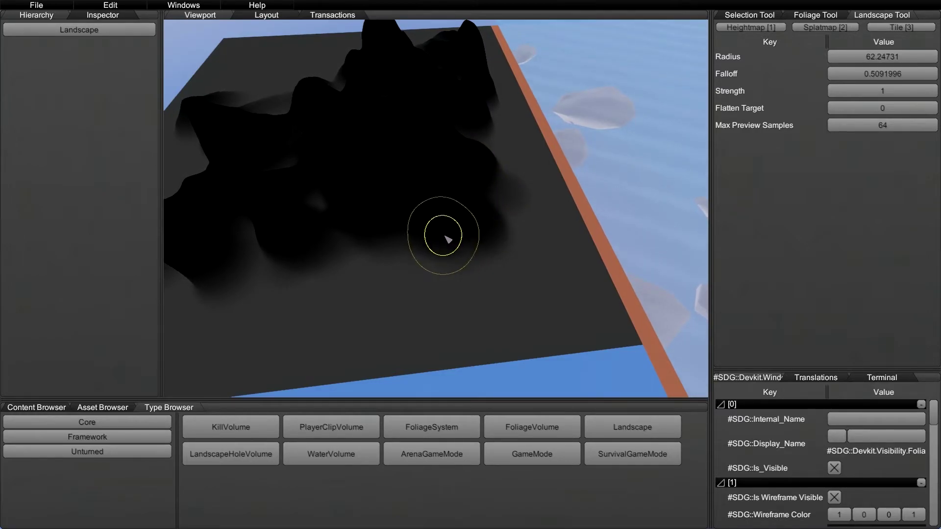
mouse_move(453, 247)
right_mouse_down()
mouse_move(360, 268)
mouse_move(361, 254)
mouse_move(446, 240)
mouse_move(510, 205)
mouse_move(490, 186)
mouse_move(418, 230)
mouse_move(368, 218)
right_mouse_up()
key("w")
key("s")
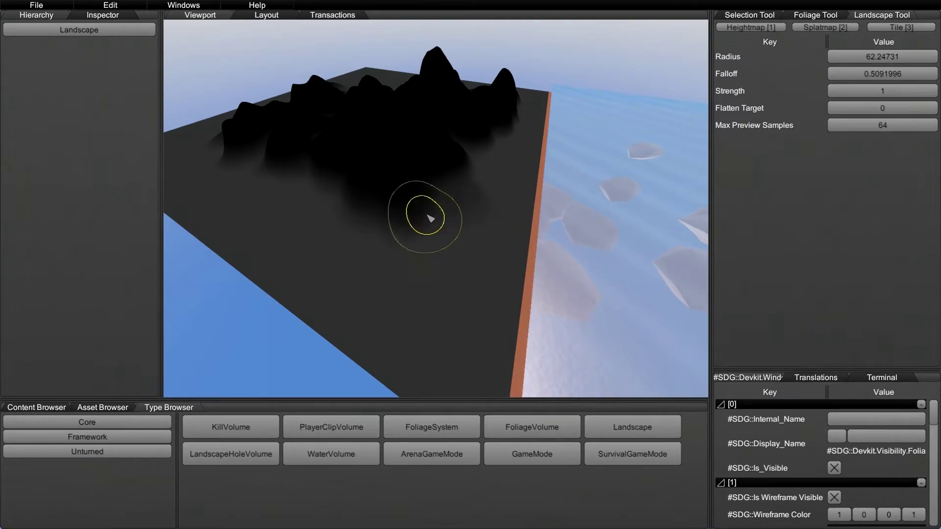
mouse_move(350, 224)
right_mouse_down()
mouse_move(313, 152)
mouse_move(596, 210)
mouse_move(573, 275)
mouse_move(585, 288)
right_mouse_up()
key("w")
key("s")
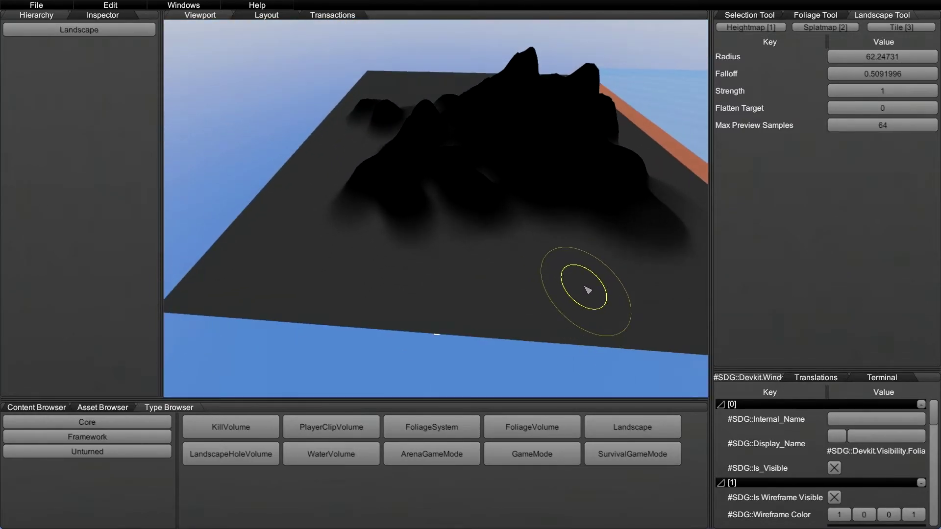
Step: Set the brush's strength to about 0.27, try a radius of about 250, and return the radius to about 62
key("v")
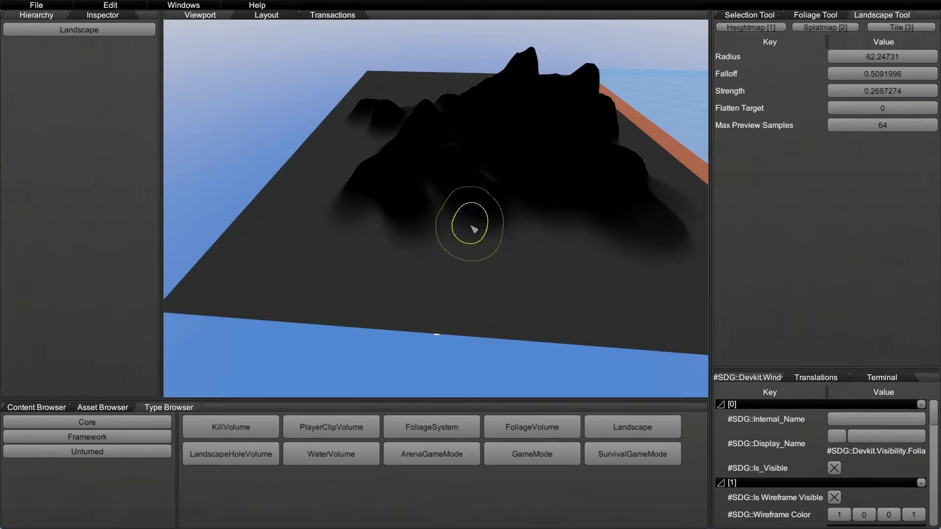
key("b")
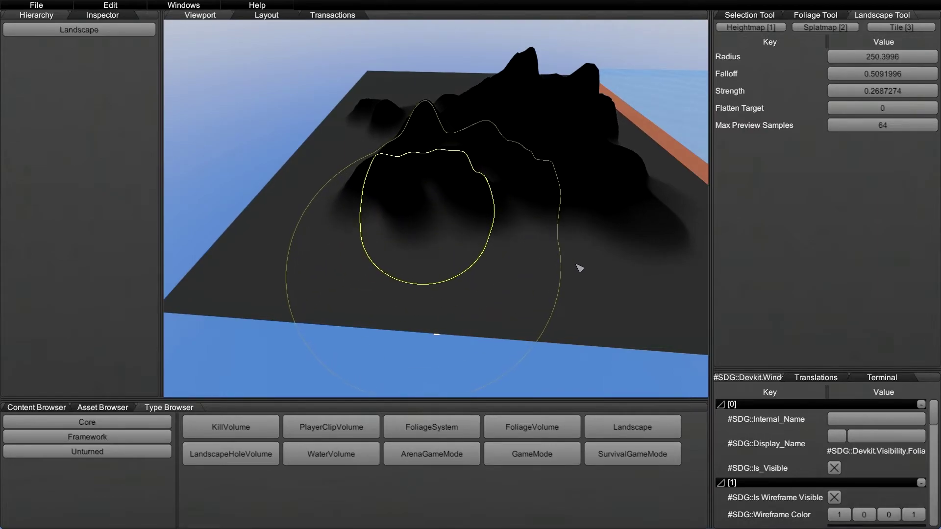
key("b")
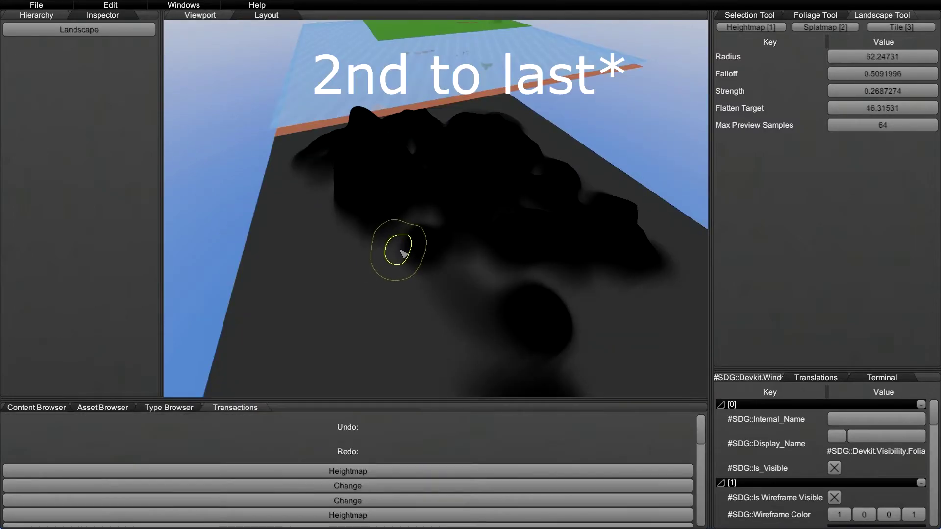
Step: Flatten the terrain beside the mountain range into a wide plateau at a flatten target of about 46.3
key("a")
mouse_move(482, 262)
right_mouse_down()
mouse_move(637, 252)
mouse_move(573, 231)
mouse_move(378, 227)
right_mouse_up()
key("s")
key("d")
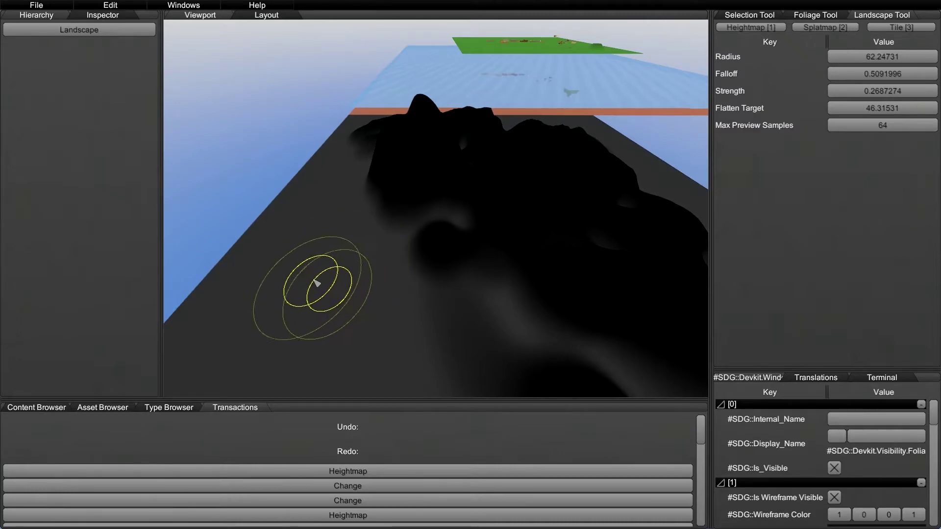
mouse_move(303, 218)
left_mouse_down()
mouse_move(326, 204)
mouse_move(305, 221)
mouse_move(369, 300)
mouse_move(386, 214)
mouse_move(397, 294)
mouse_move(431, 231)
mouse_move(475, 199)
mouse_move(514, 271)
mouse_move(540, 216)
mouse_move(491, 244)
left_mouse_up()
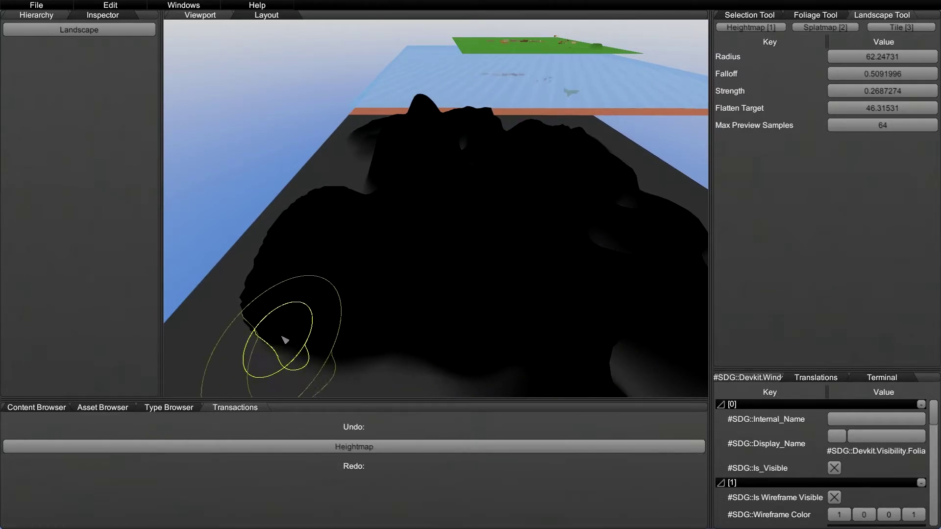
Step: Sample the flatten target from the high mountains, the plateau and finally the flat ground, setting it to 0
left_click(427, 129, "alt")
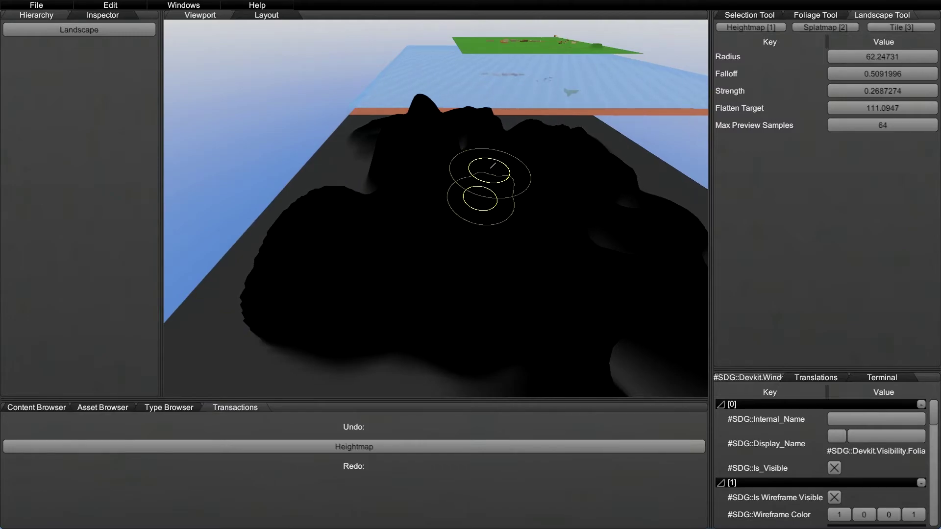
left_click(362, 254, "alt")
mouse_move(371, 277)
right_mouse_down()
mouse_move(525, 245)
mouse_move(443, 337)
mouse_move(426, 256)
mouse_move(410, 266)
right_mouse_up()
key("s")
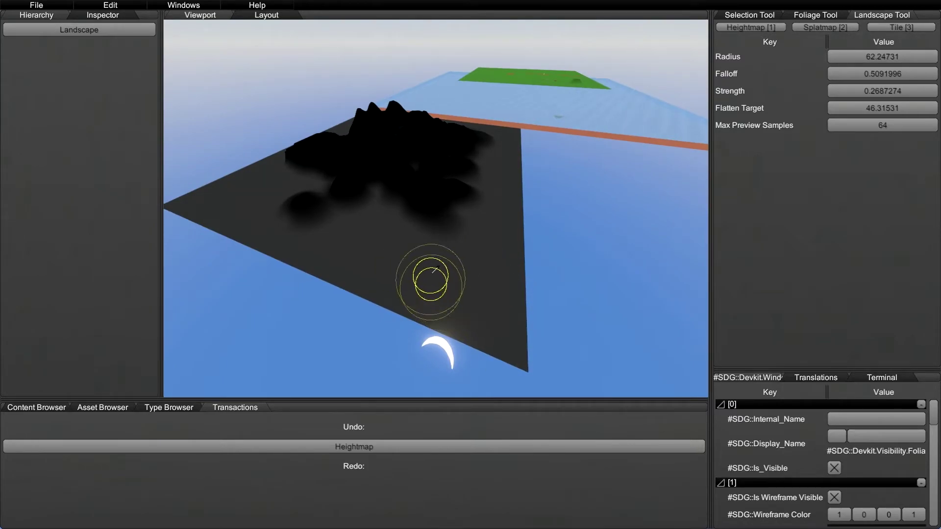
left_click(422, 274, "alt")
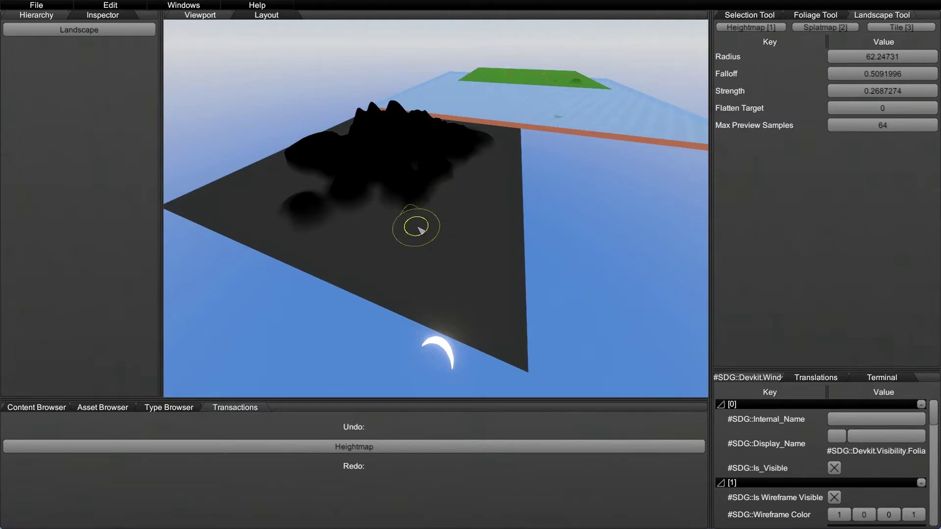
Step: Flatten the terrain in front of the mountain range into a raised plateau at a flatten target of about 75
left_click_drag(429, 194, 417, 187)
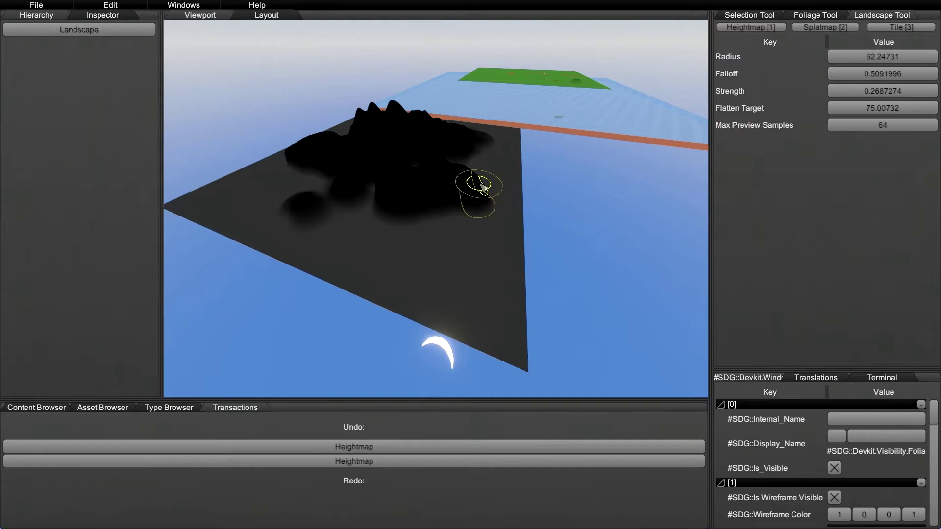
left_click_drag(393, 204, 417, 255)
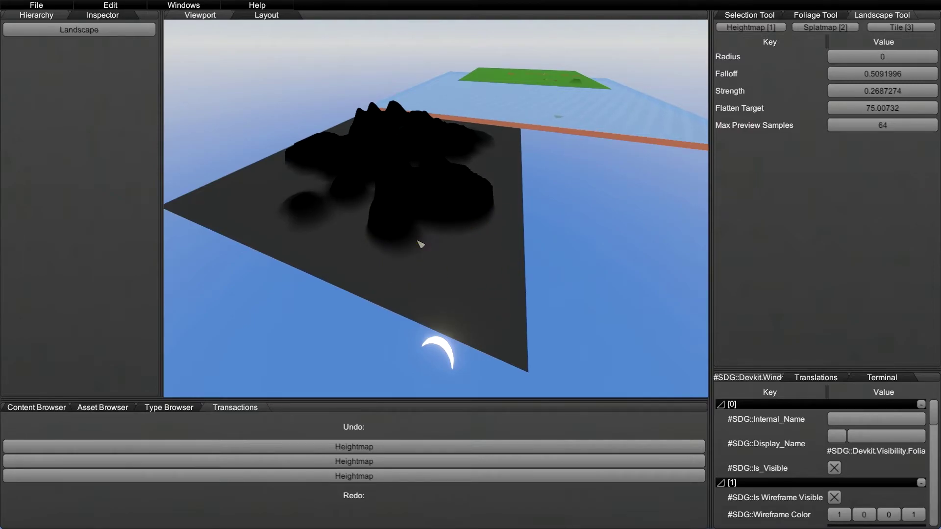
Step: Extend the plateau across the tile with a brush radius of about 108, adjusting strength to about 0.45 and falloff to about 0.12
key("b")
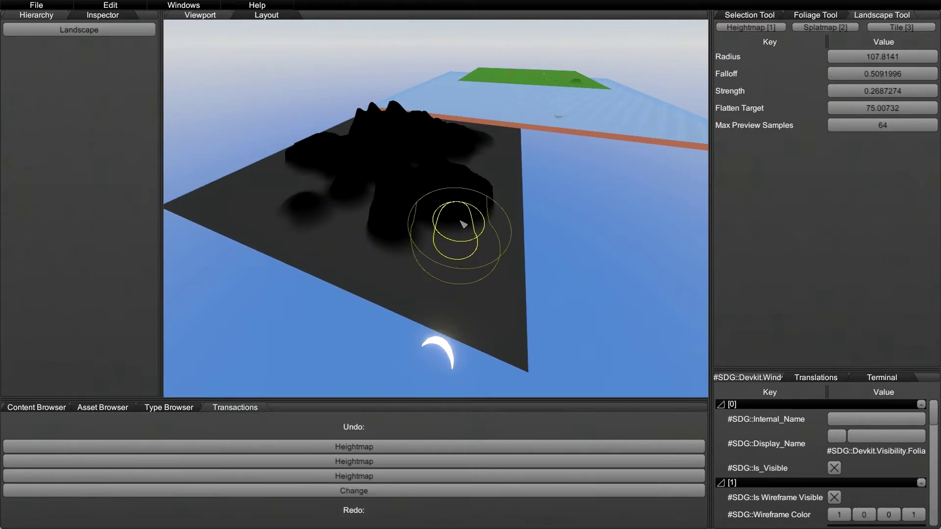
key("v")
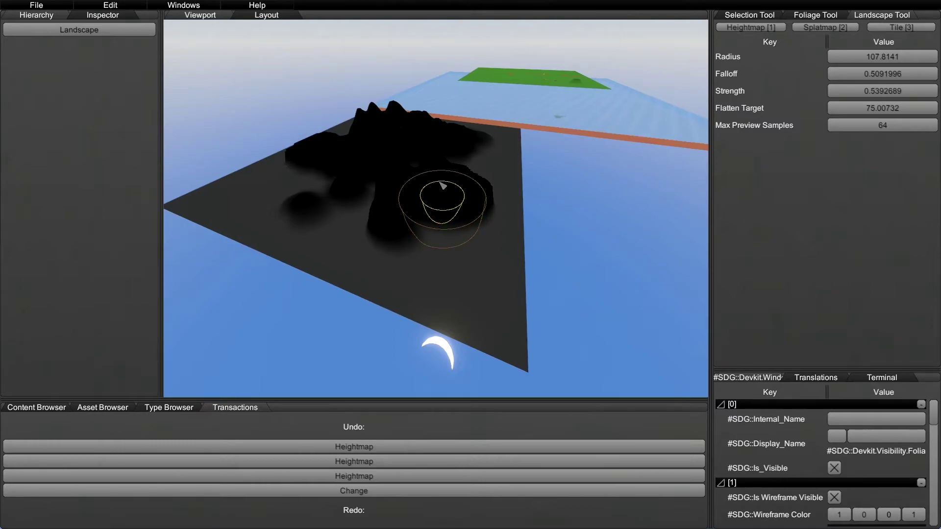
mouse_move(443, 187)
left_mouse_down()
mouse_move(479, 244)
mouse_move(361, 210)
mouse_move(480, 265)
left_mouse_up()
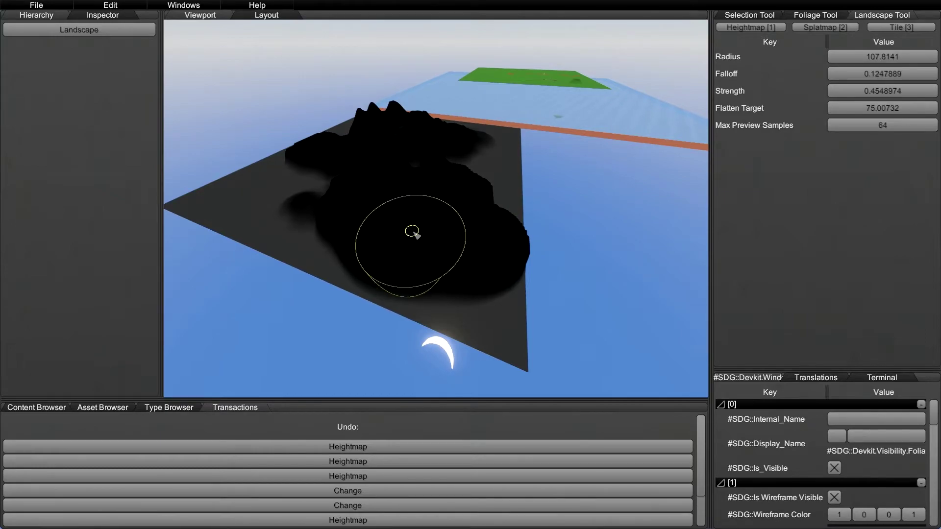
mouse_move(412, 234)
left_mouse_down()
mouse_move(300, 184)
mouse_move(266, 204)
mouse_move(367, 219)
mouse_move(420, 250)
left_mouse_up()
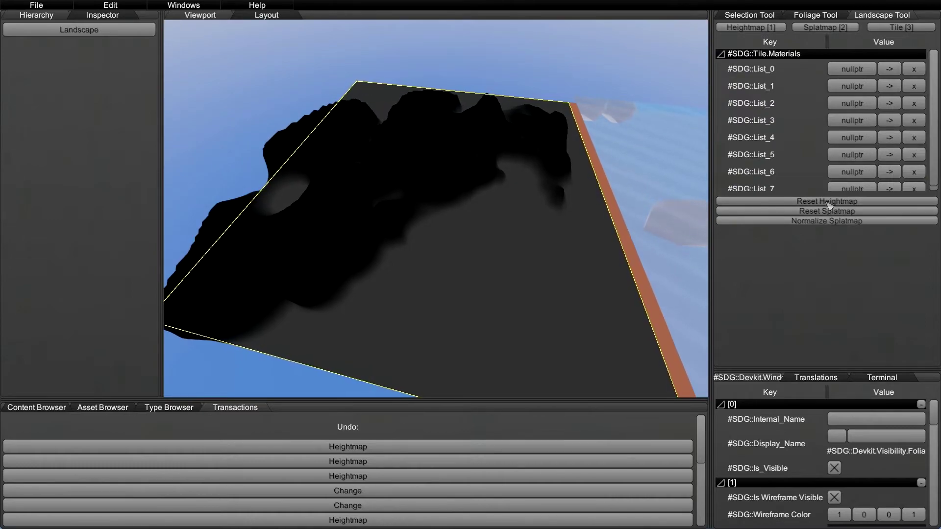